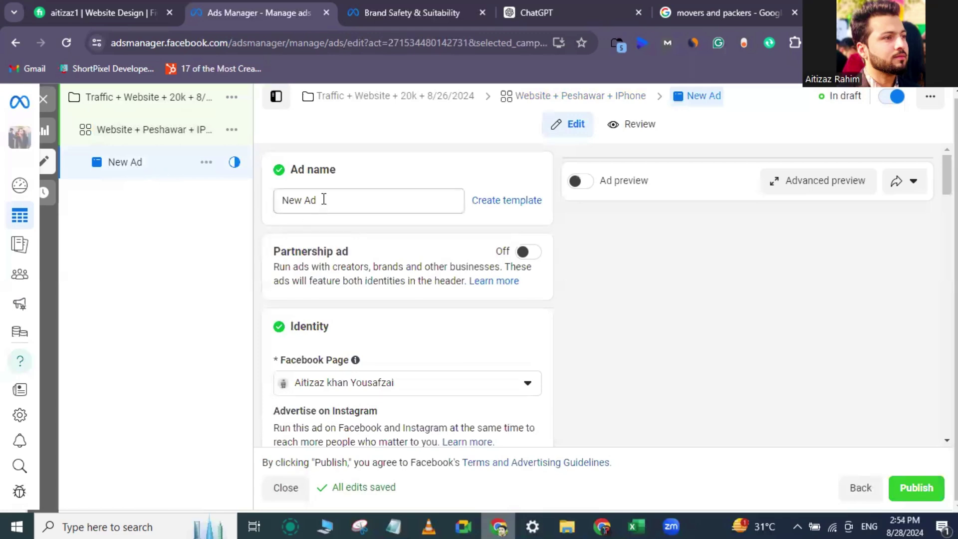
Replace the default ad name 'New Ad' with the advertiser's name
drag(321, 200, 273, 204)
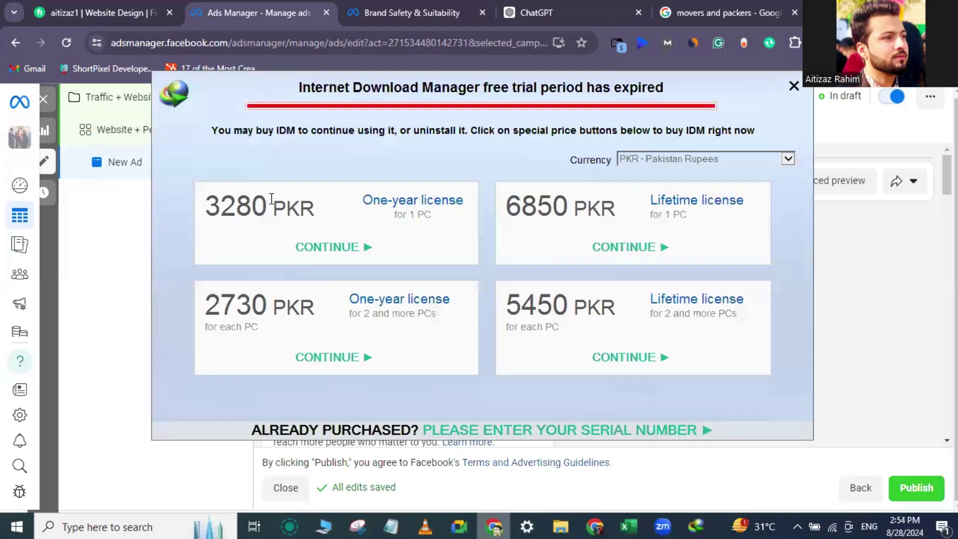
click(794, 86)
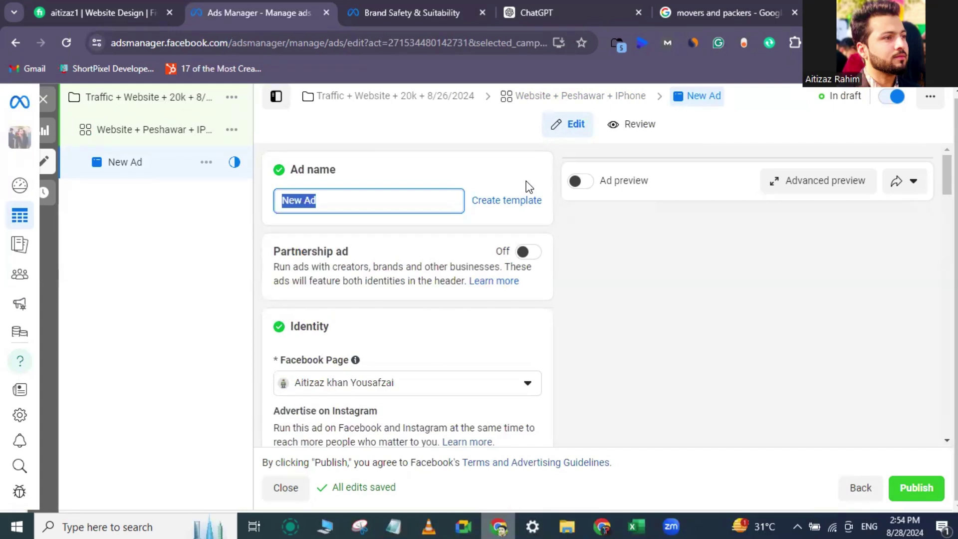
text(Aitizaz Rahim +)
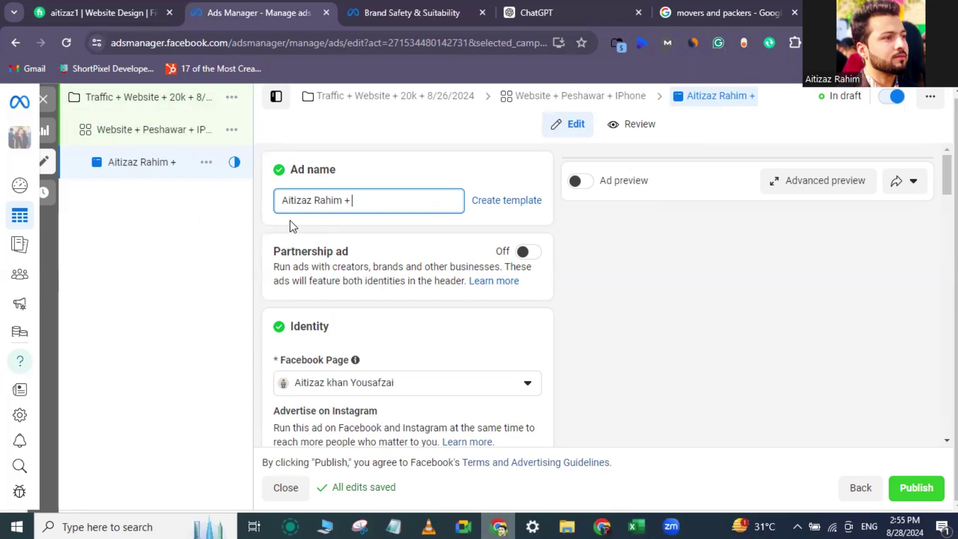
scroll(290, 220, down, 2)
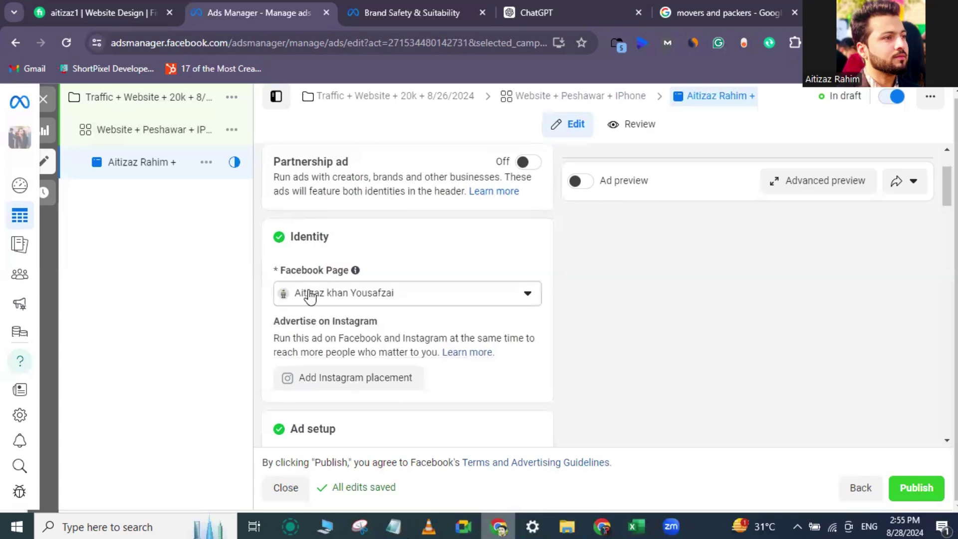
scroll(311, 298, up, 2)
scroll(308, 224, down, 10)
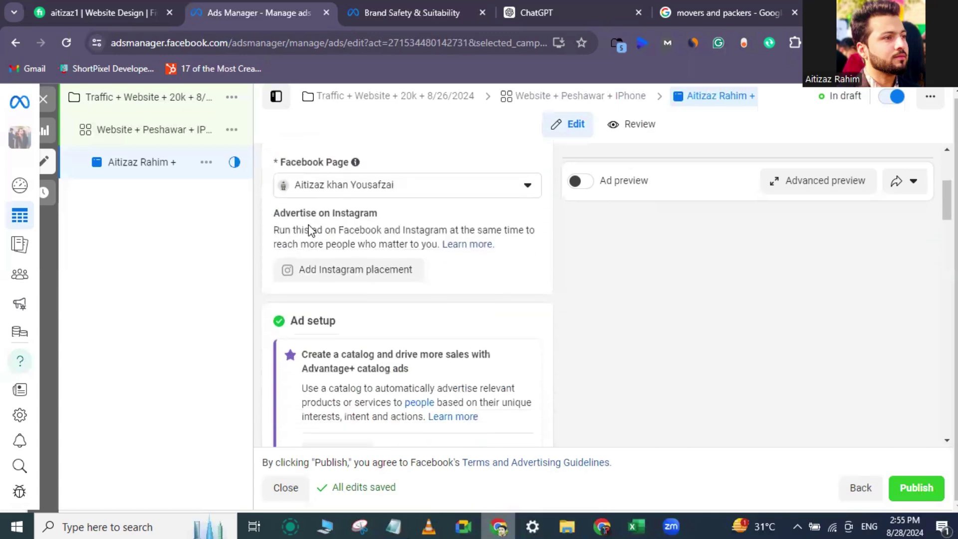
scroll(308, 224, down, 3)
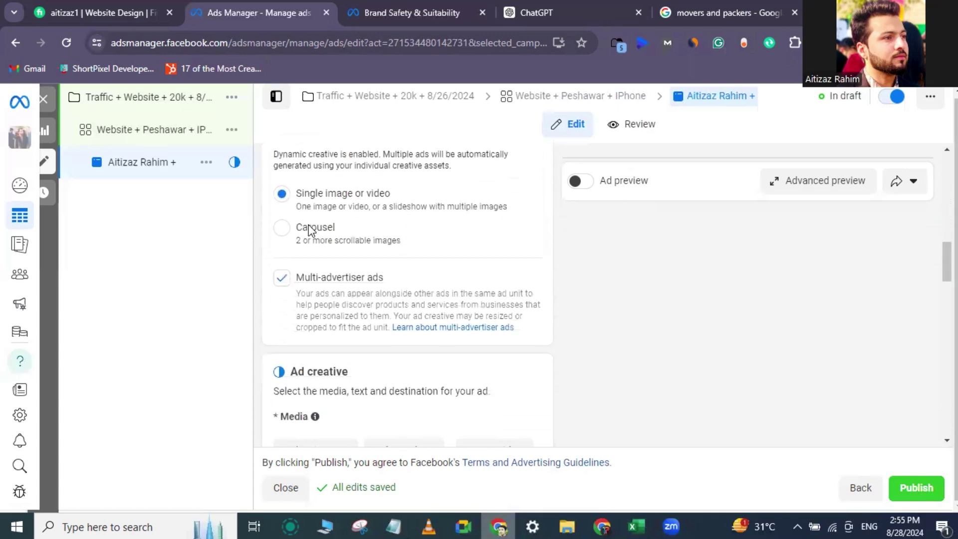
scroll(309, 224, up, 12)
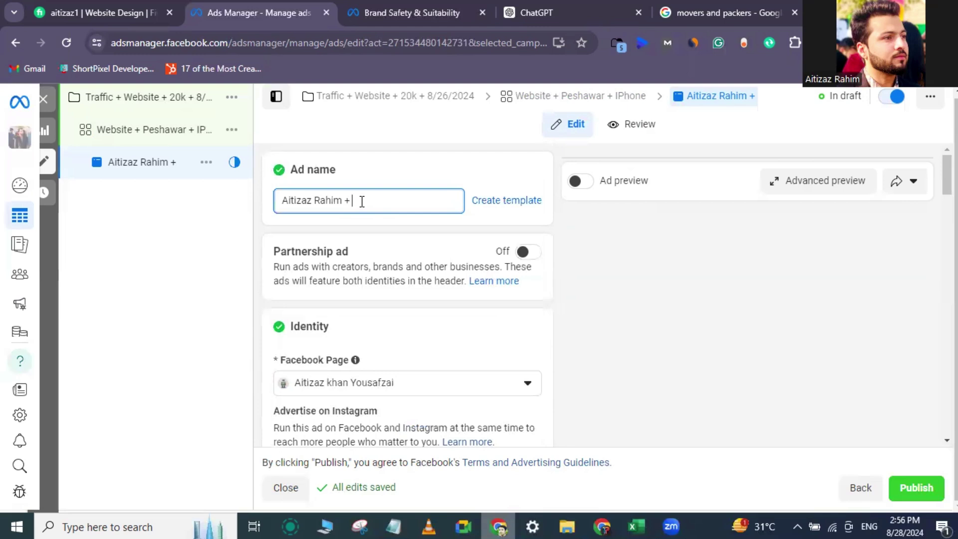
Append '+ Iphone Post' to the ad name after the advertiser's name
text(Iphone Post)
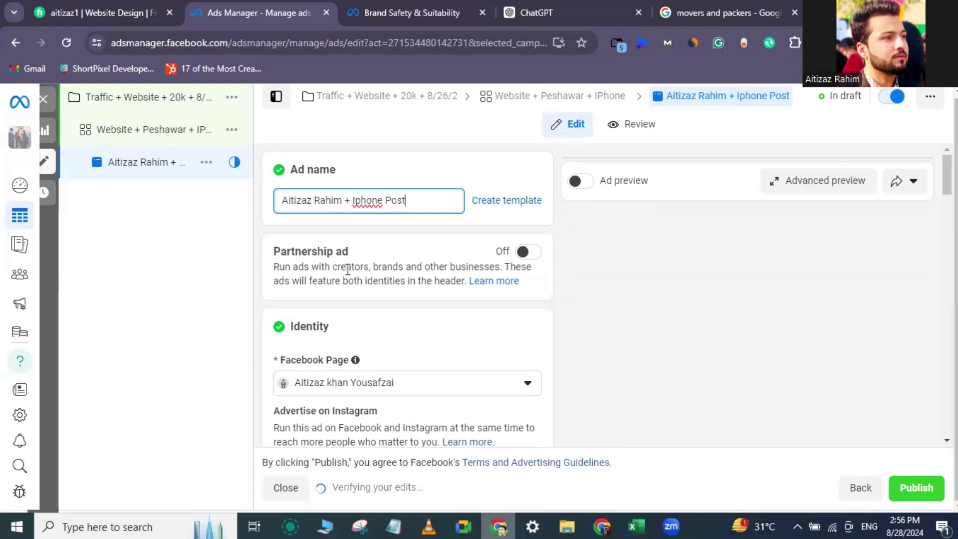
scroll(348, 270, down, 20)
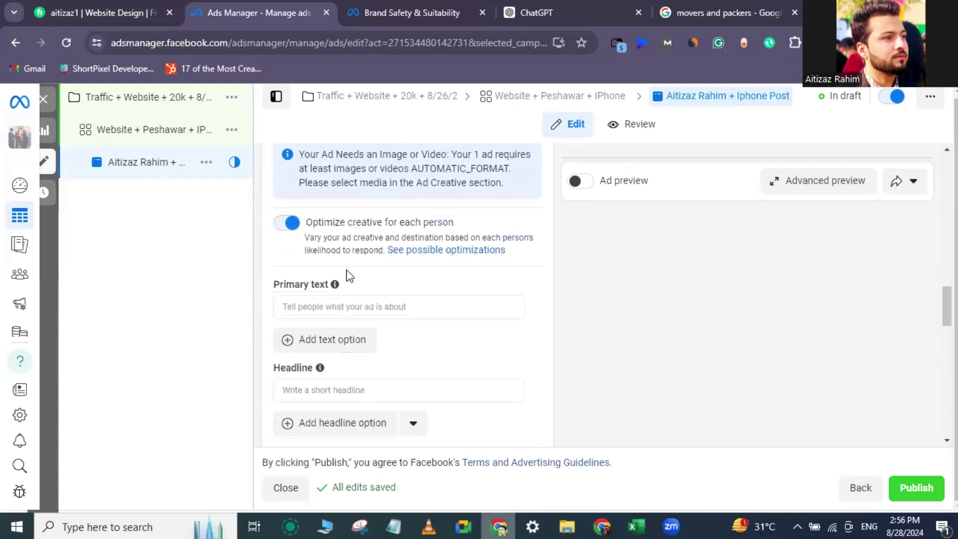
scroll(346, 272, down, 2)
scroll(293, 189, up, 20)
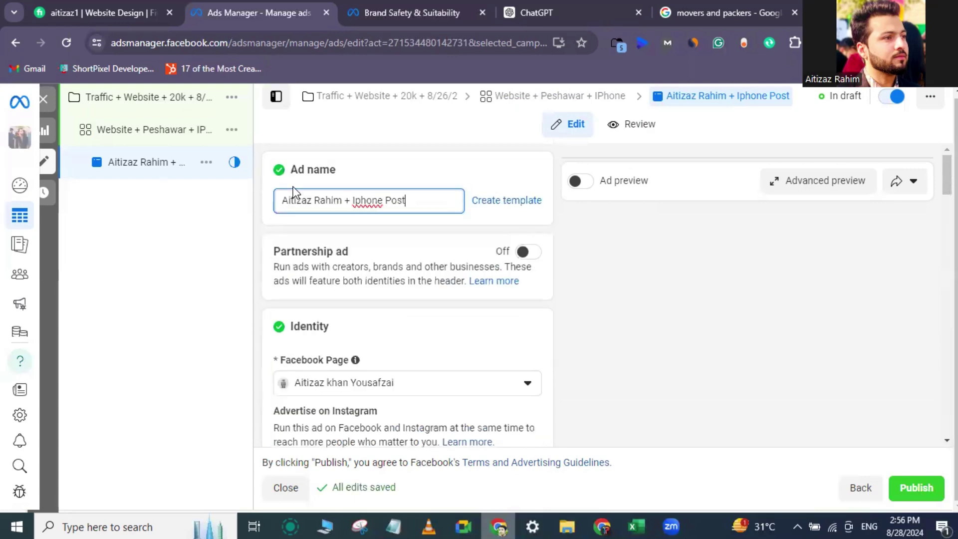
drag(427, 198, 278, 199)
click(423, 212)
scroll(565, 247, down, 1)
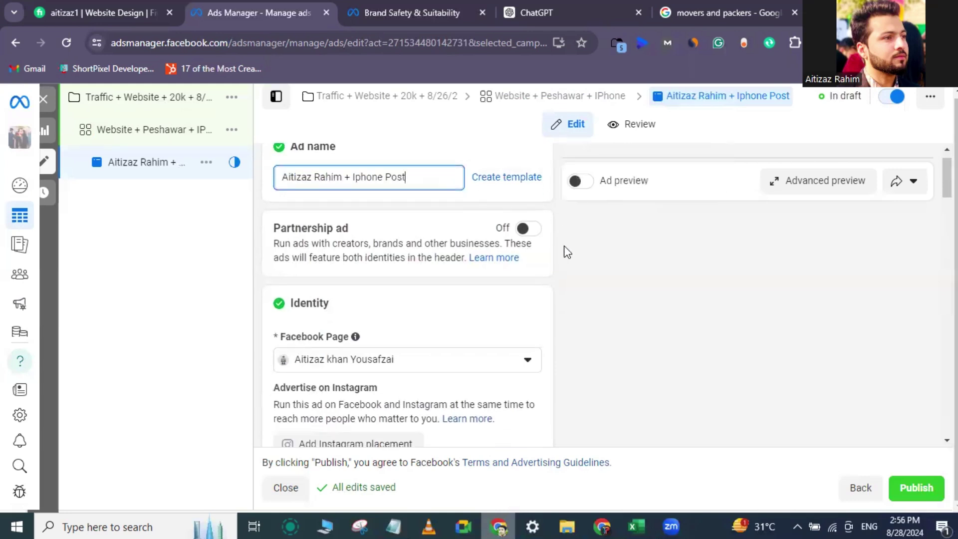
scroll(411, 188, down, 1)
scroll(413, 191, up, 1)
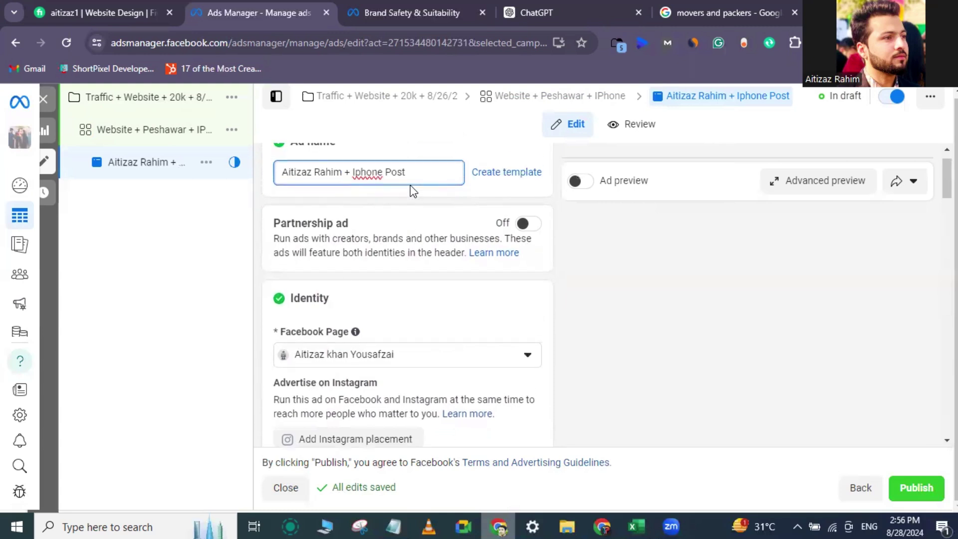
scroll(359, 248, down, 1)
double_click(308, 236)
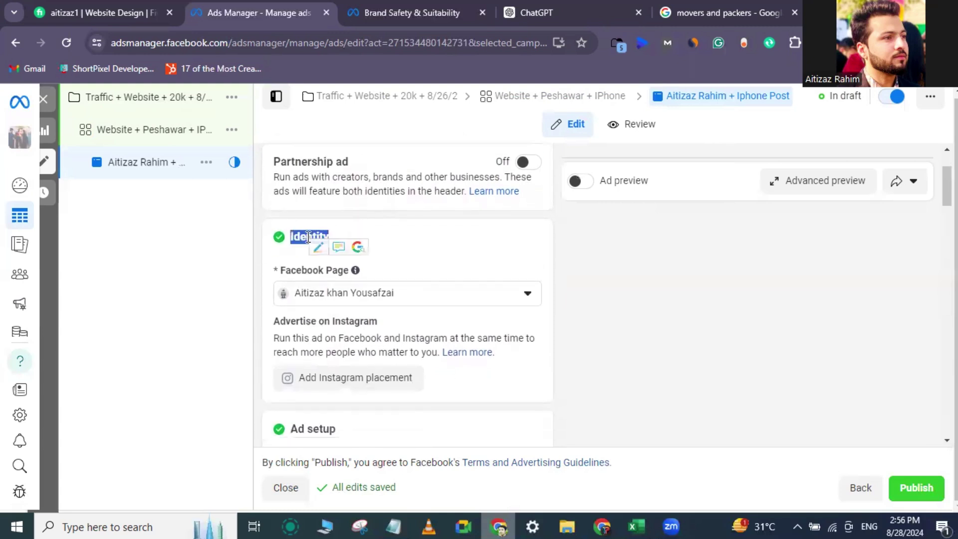
click(308, 237)
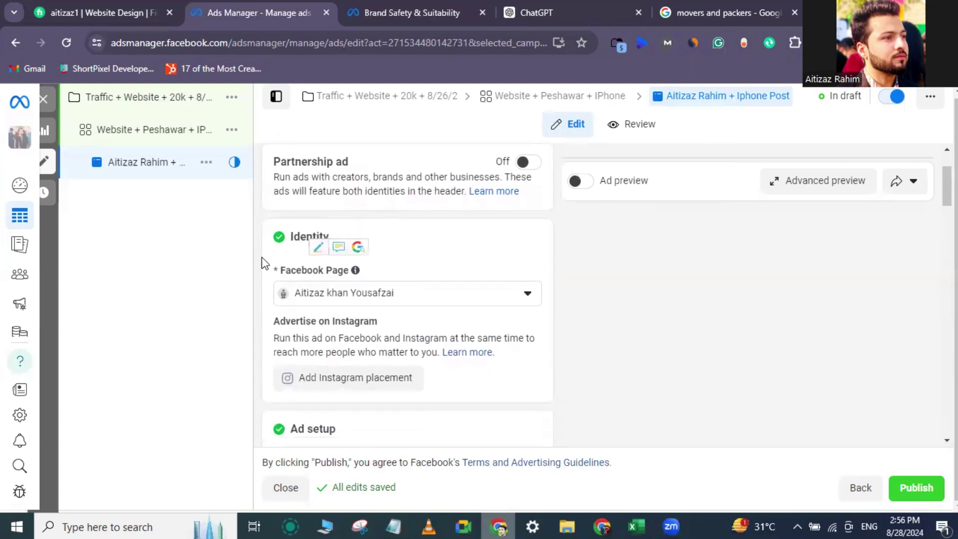
scroll(265, 263, down, 1)
click(309, 254)
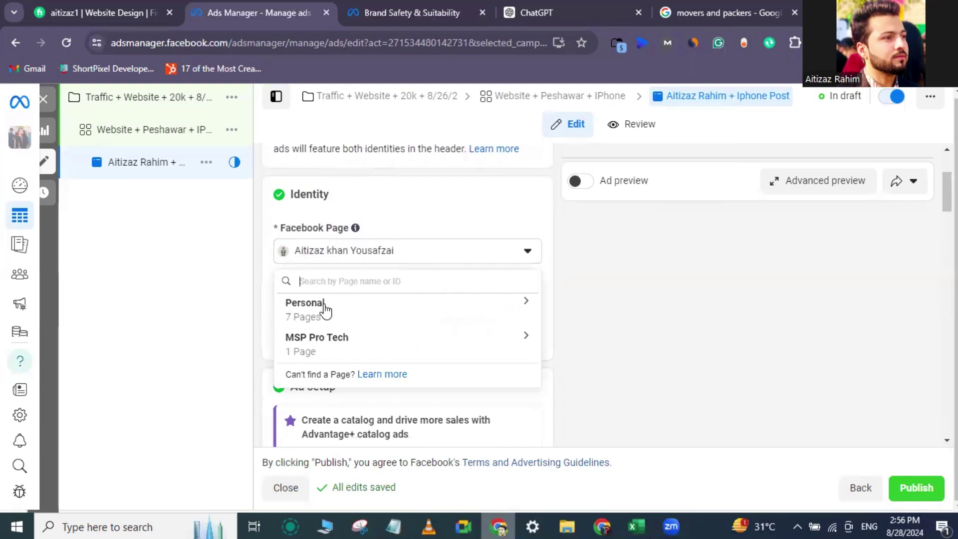
click(479, 319)
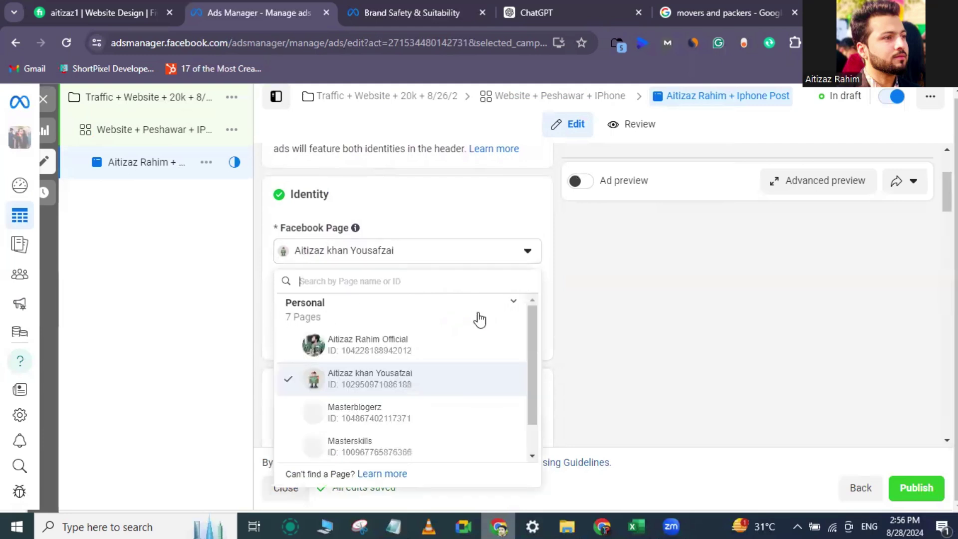
scroll(410, 392, up, 1)
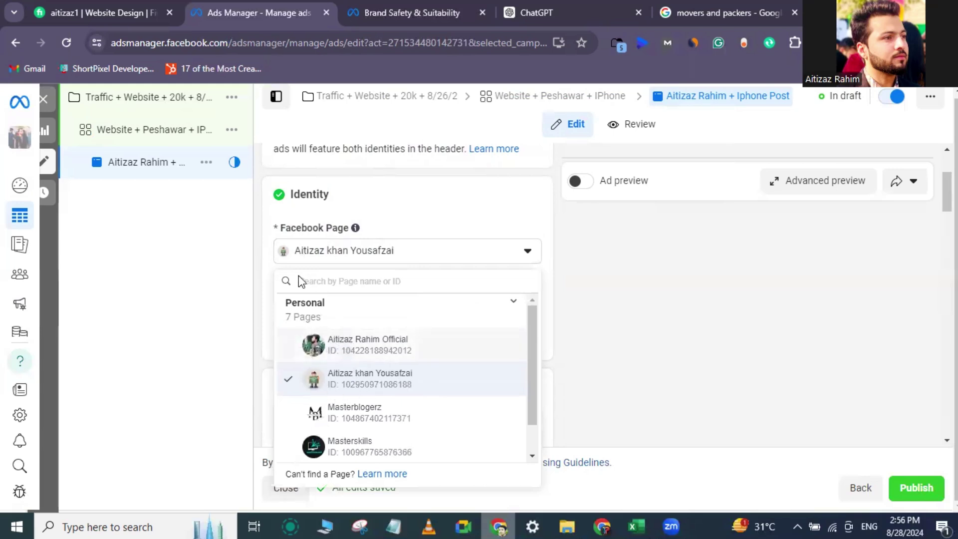
click(319, 256)
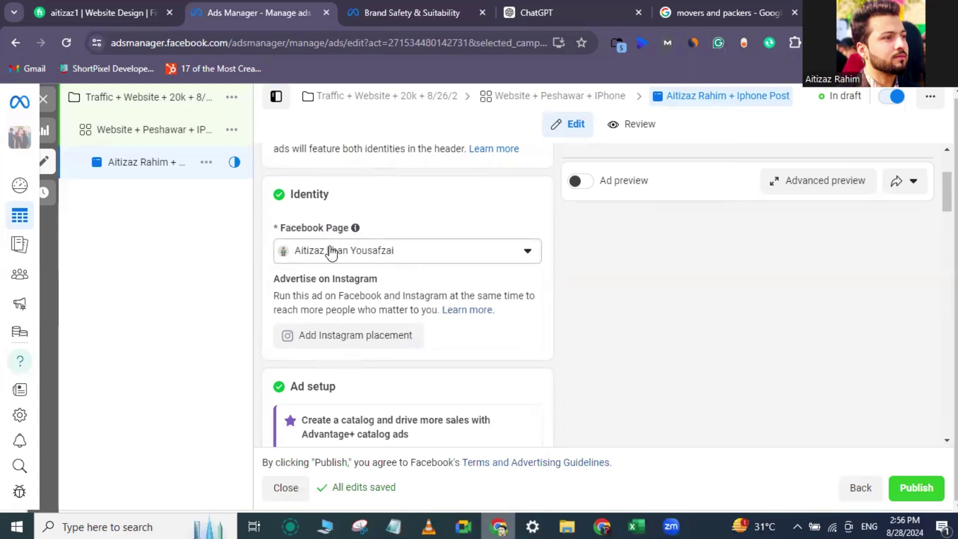
scroll(306, 295, down, 3)
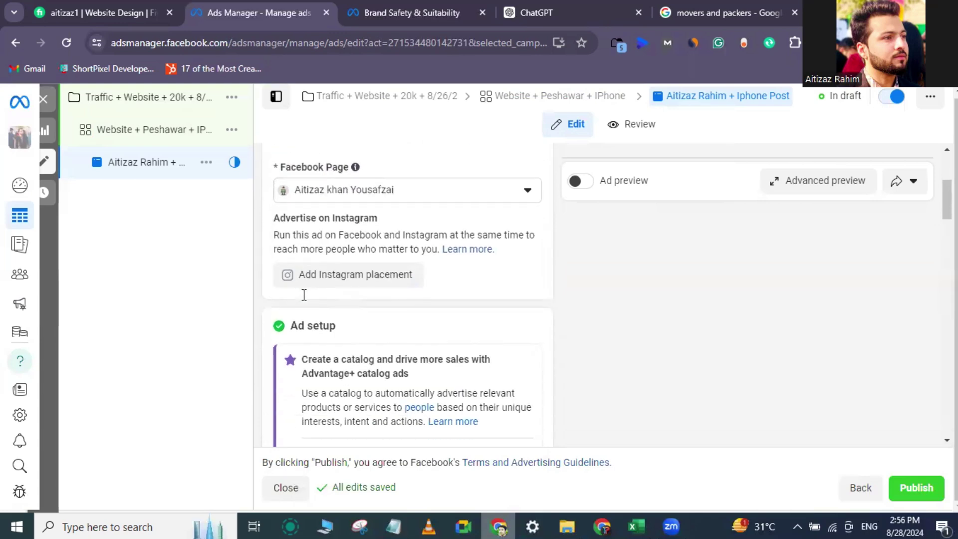
scroll(303, 295, up, 3)
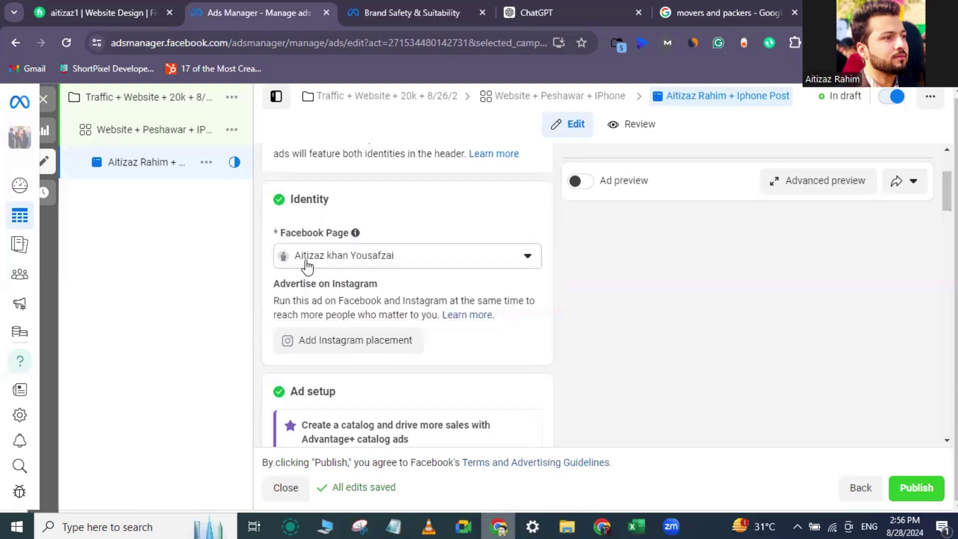
scroll(307, 266, down, 2)
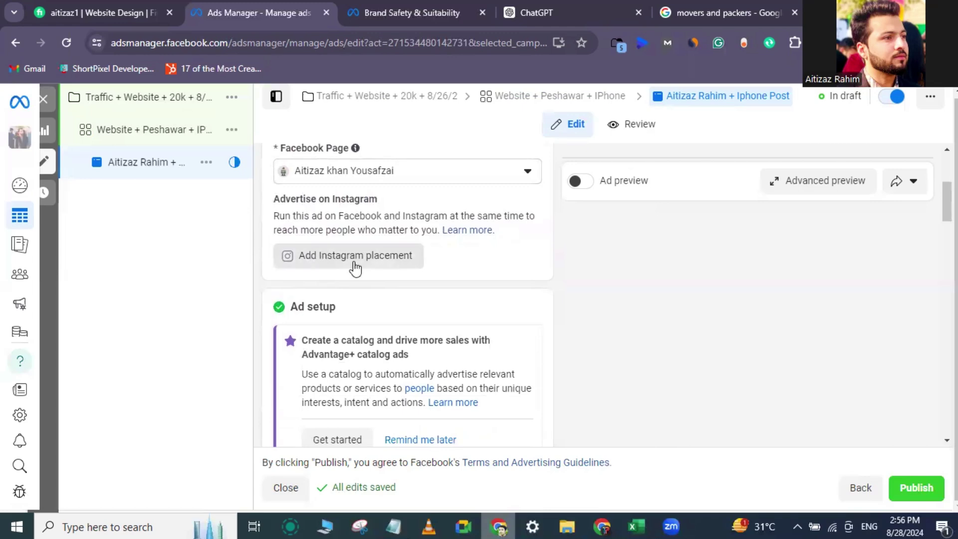
scroll(348, 276, down, 2)
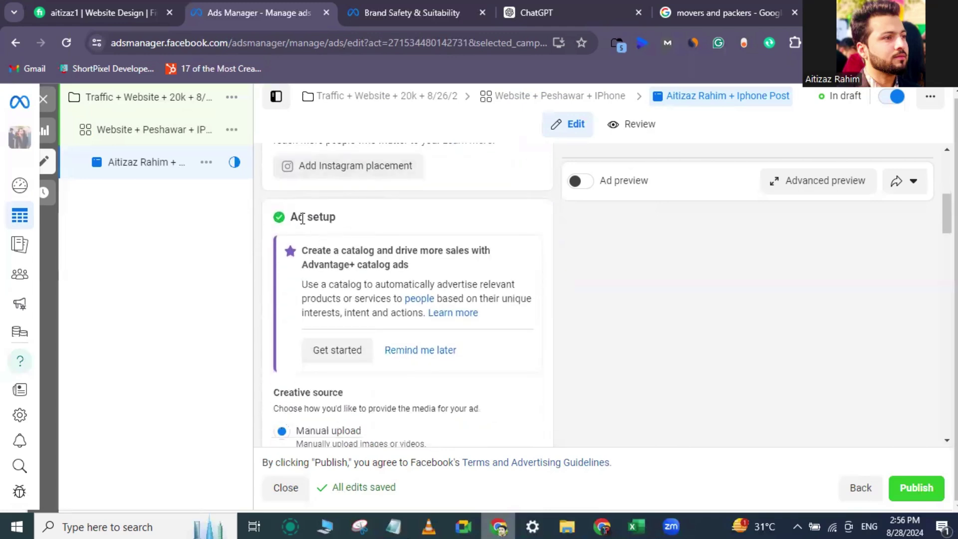
Postpone the catalog ads promotion card in Ad setup and dismiss its explanation box
triple_click(304, 218)
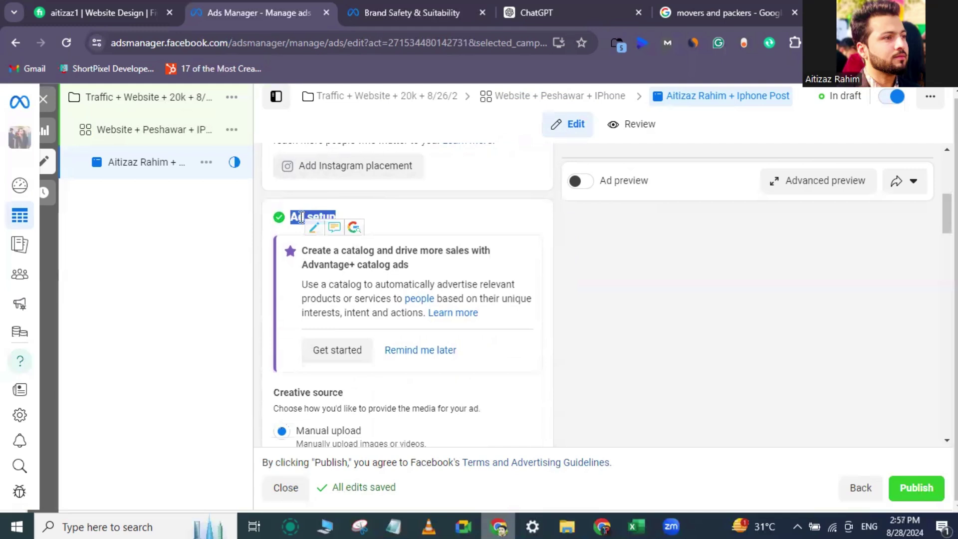
click(301, 217)
click(396, 350)
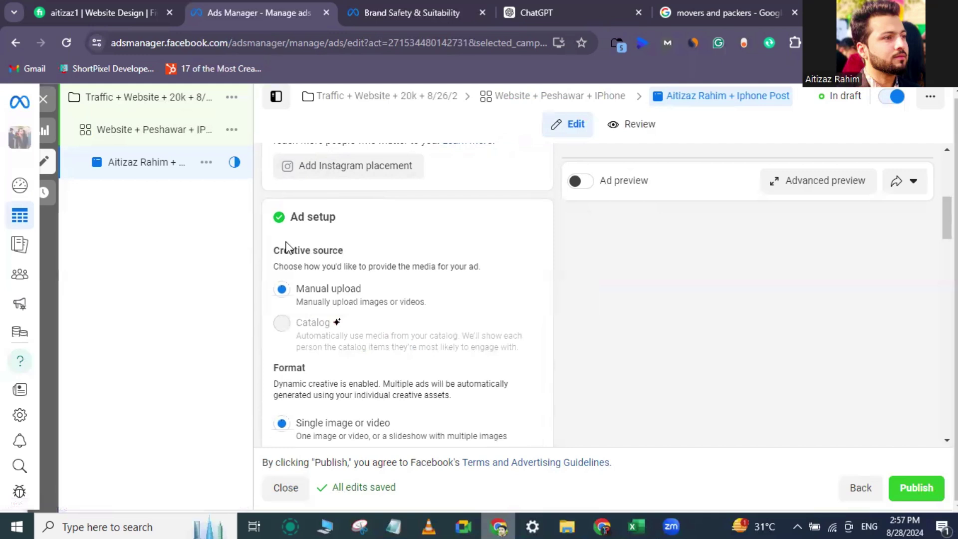
scroll(286, 249, down, 1)
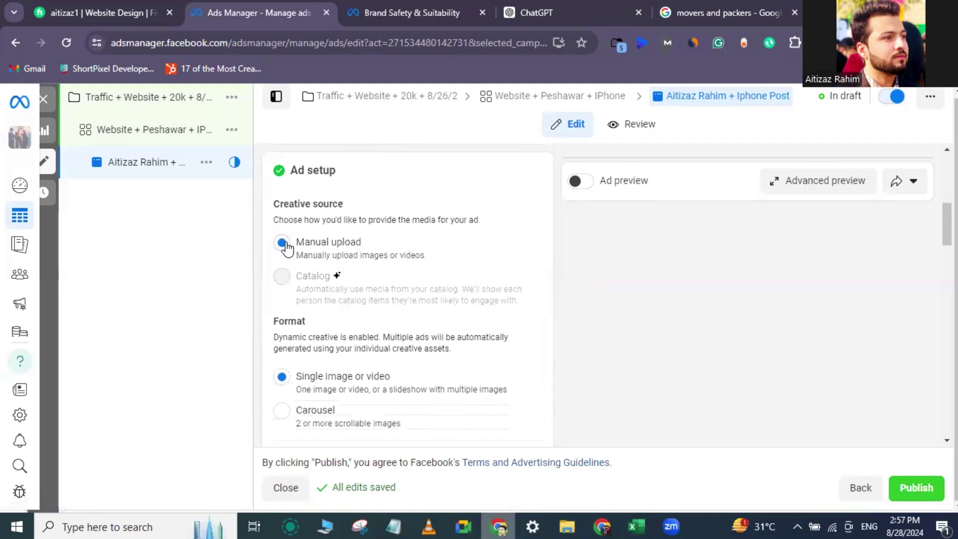
scroll(285, 246, up, 1)
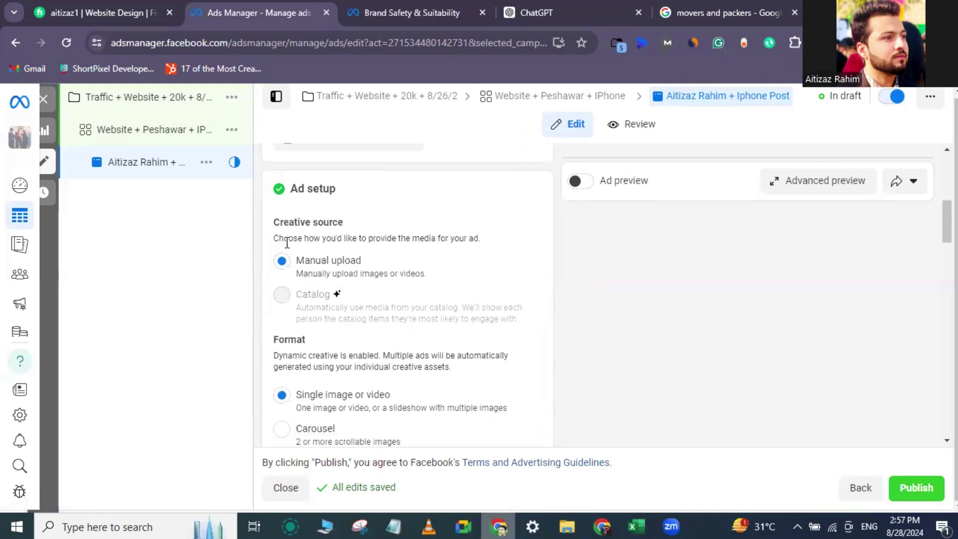
scroll(285, 245, down, 1)
mouse_move(294, 163)
mouse_down()
mouse_move(336, 166)
mouse_move(302, 159)
mouse_up()
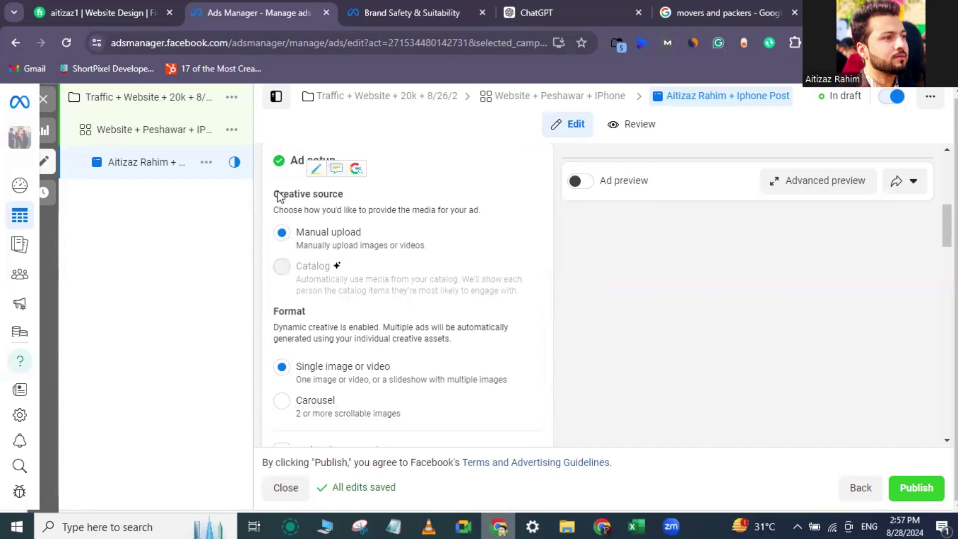
mouse_move(314, 250)
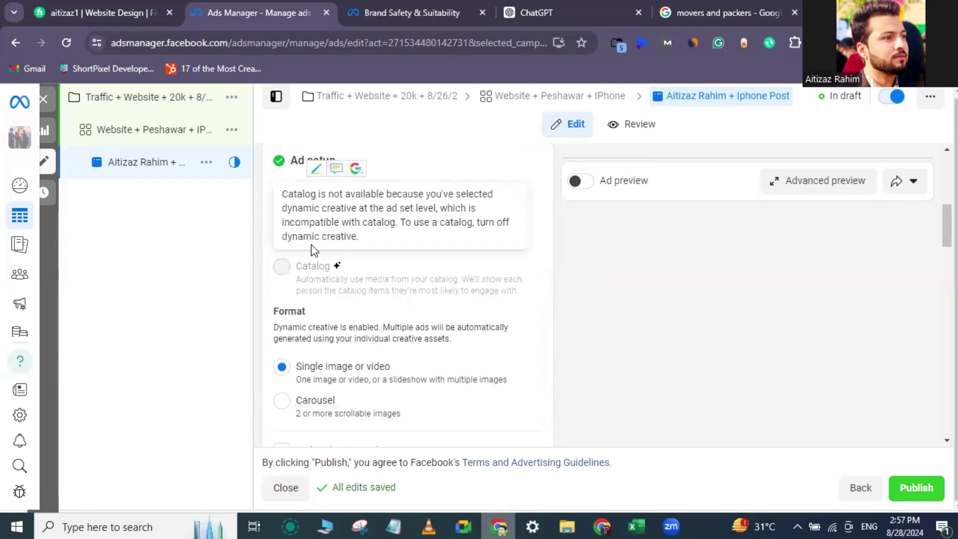
click(229, 245)
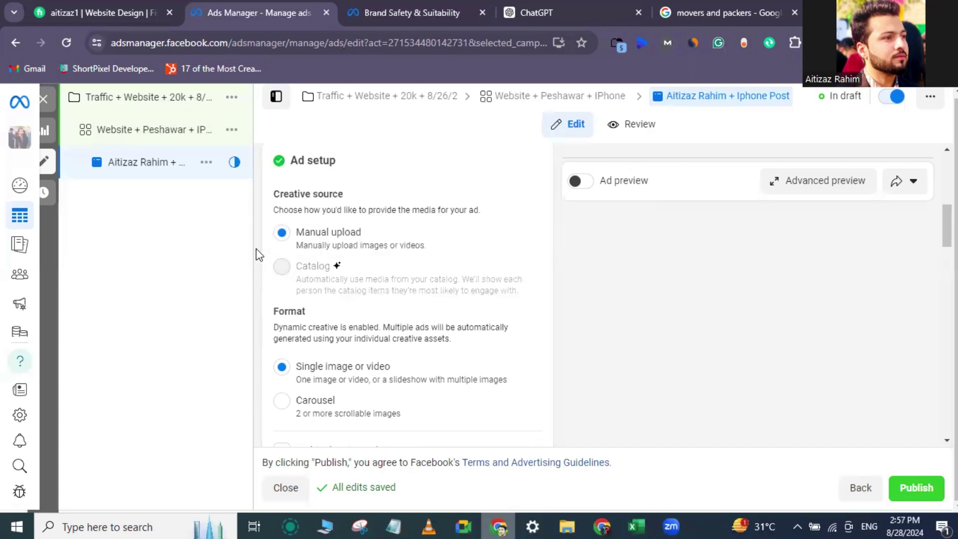
Change the ad format to Carousel, then go to the 'movers and packers' image search
scroll(265, 254, down, 2)
scroll(264, 253, up, 1)
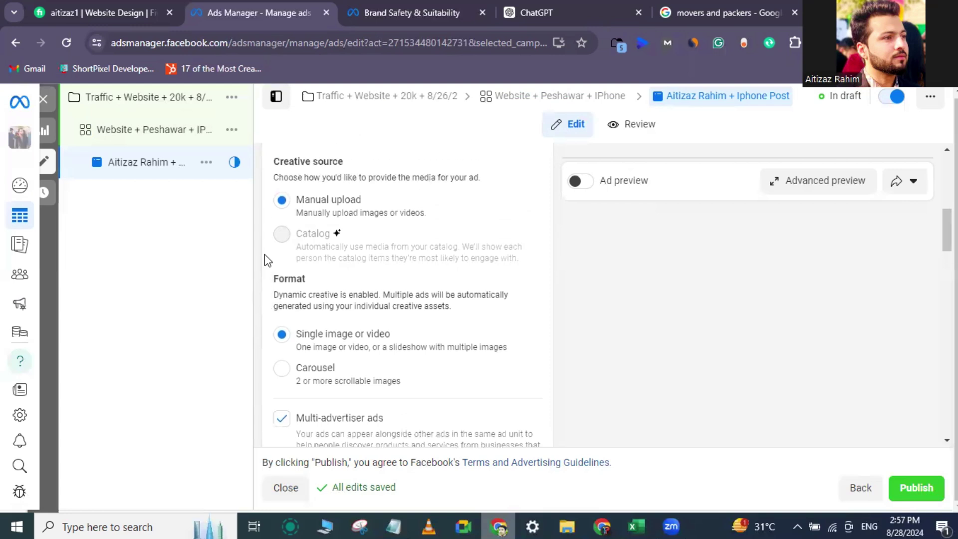
scroll(265, 253, down, 1)
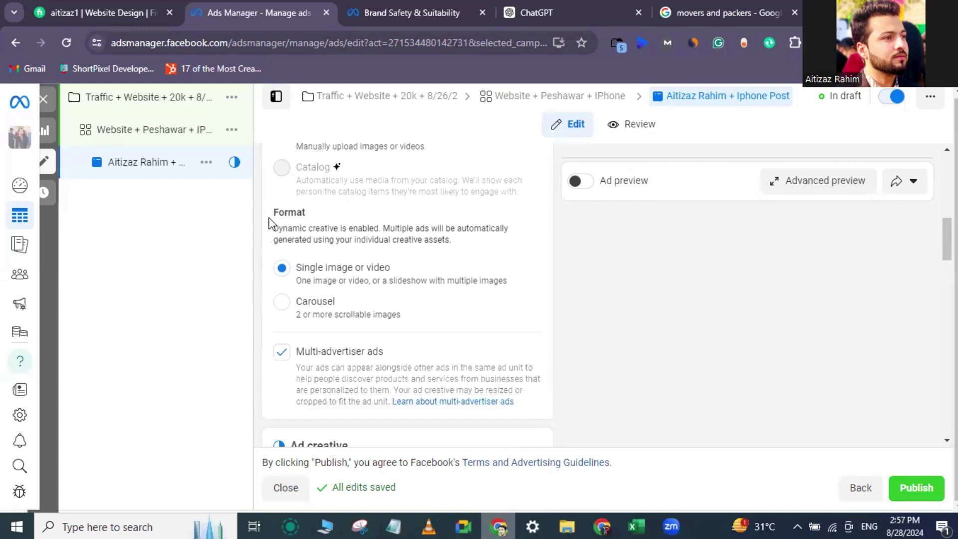
drag(296, 213, 280, 218)
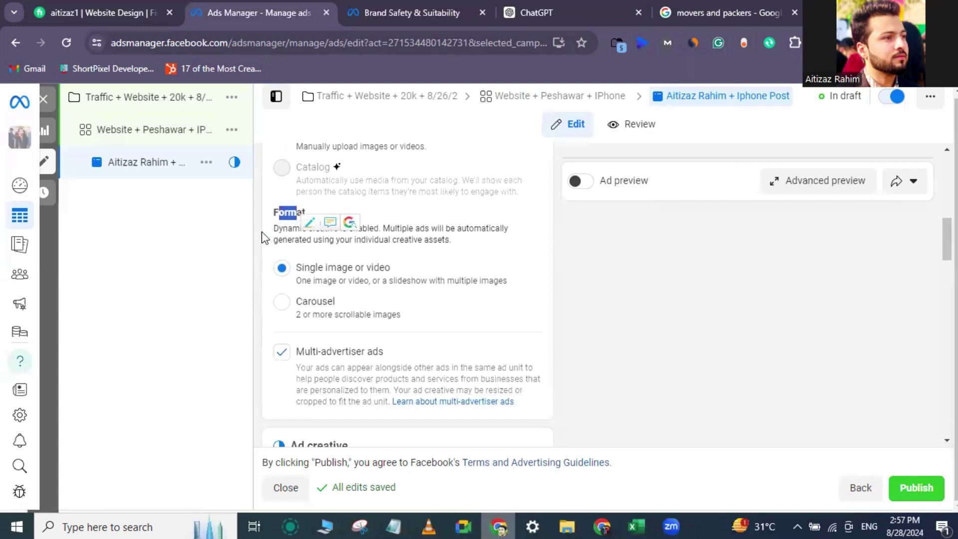
click(264, 237)
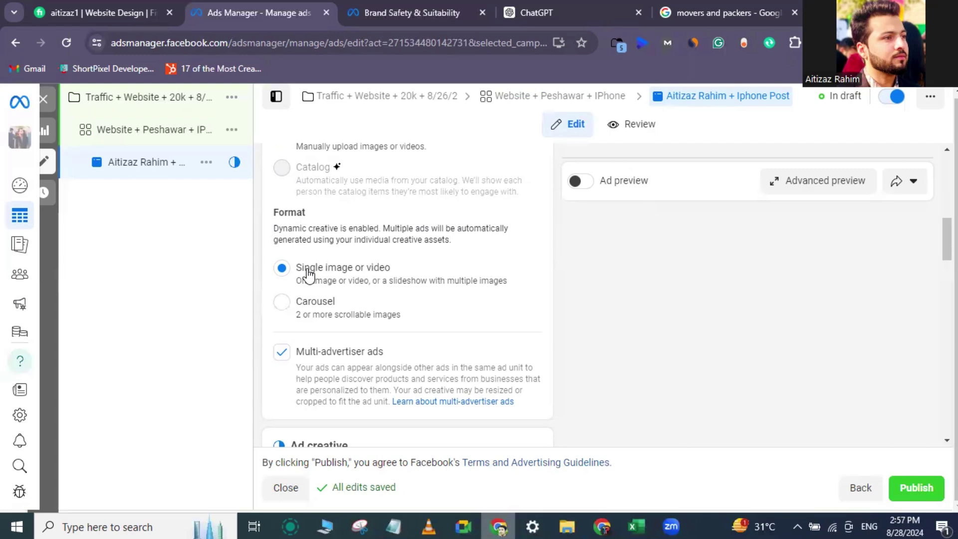
click(284, 305)
click(745, 5)
scroll(404, 160, up, 2)
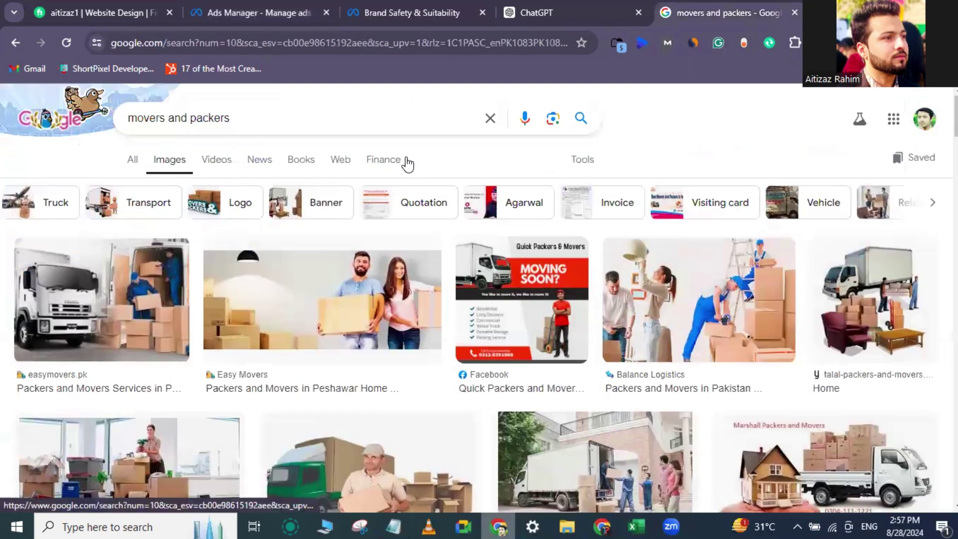
Search Google images for 'crousal in facebook', then start a new browser tab
click(489, 118)
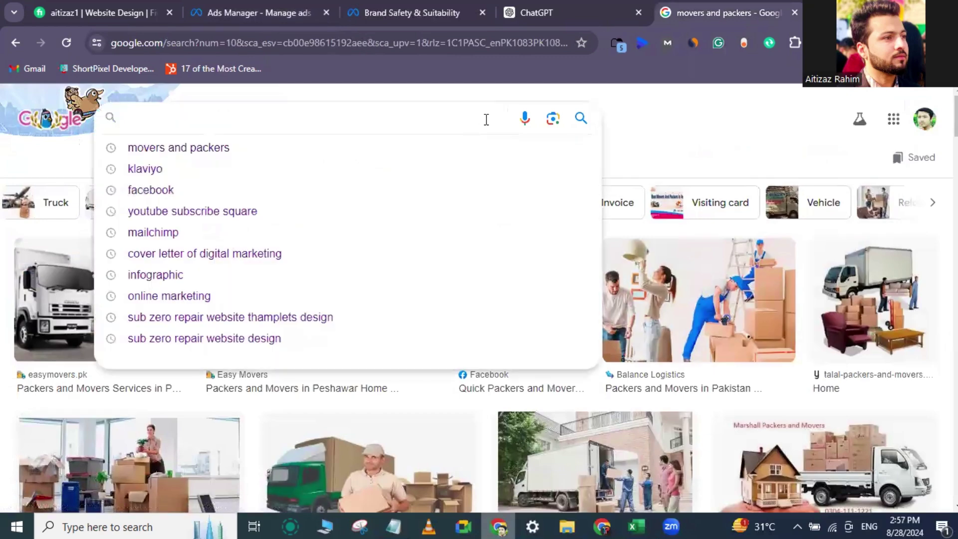
text(crousal in facebook)
key(Return)
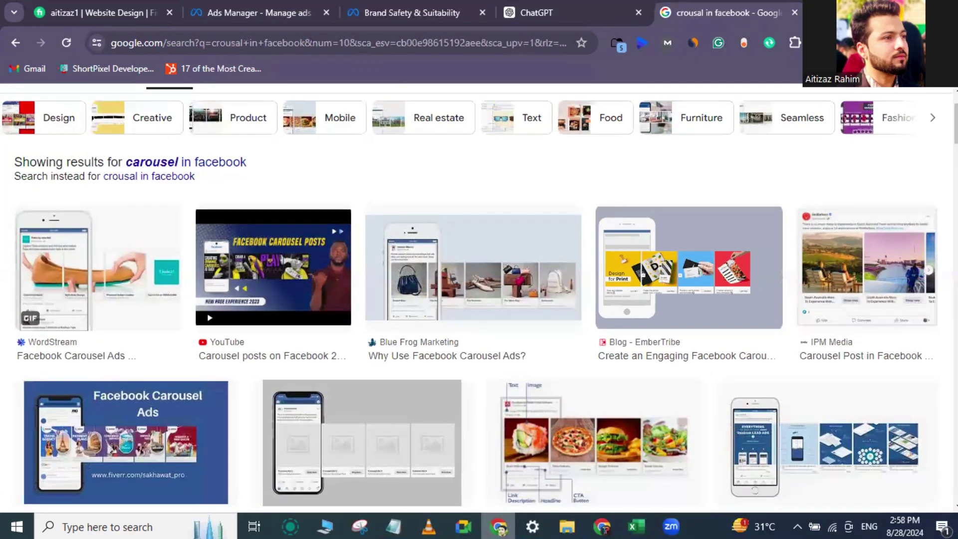
key(ctrl+t)
Load facebook.com's home feed in the new tab
text(fa\)
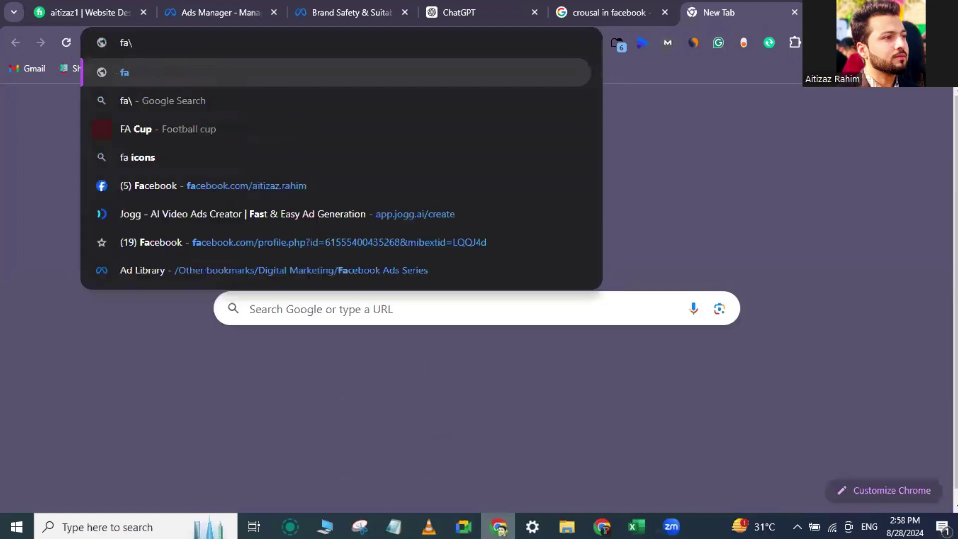
key(BackSpace)
key(Down)
key(Return)
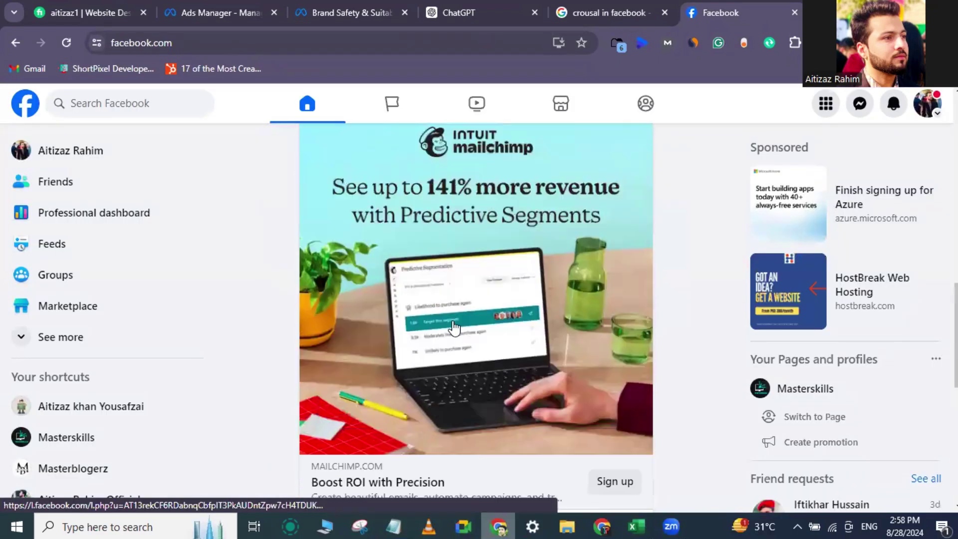
scroll(454, 328, up, 1)
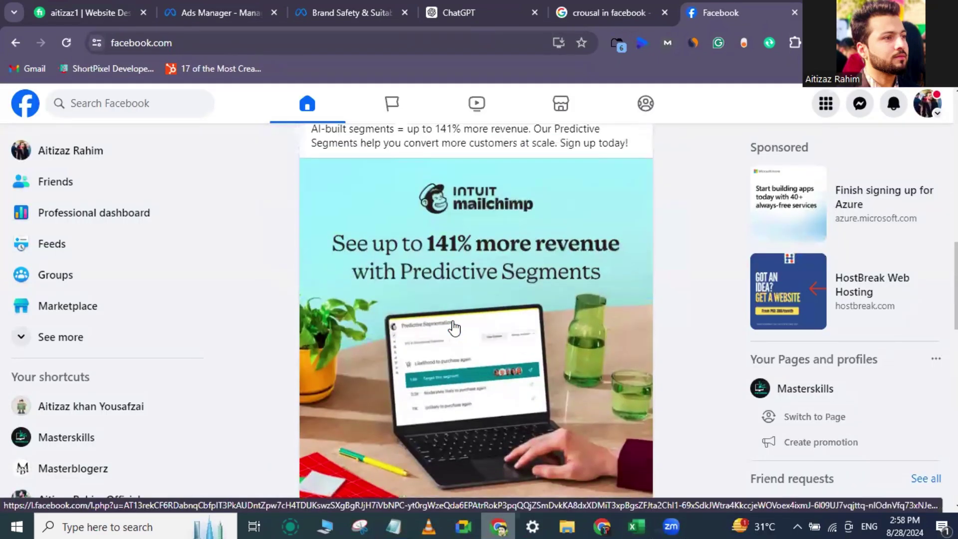
Glance at the Brand Safety and Ads Manager pages, then return to the Facebook feed
click(339, 5)
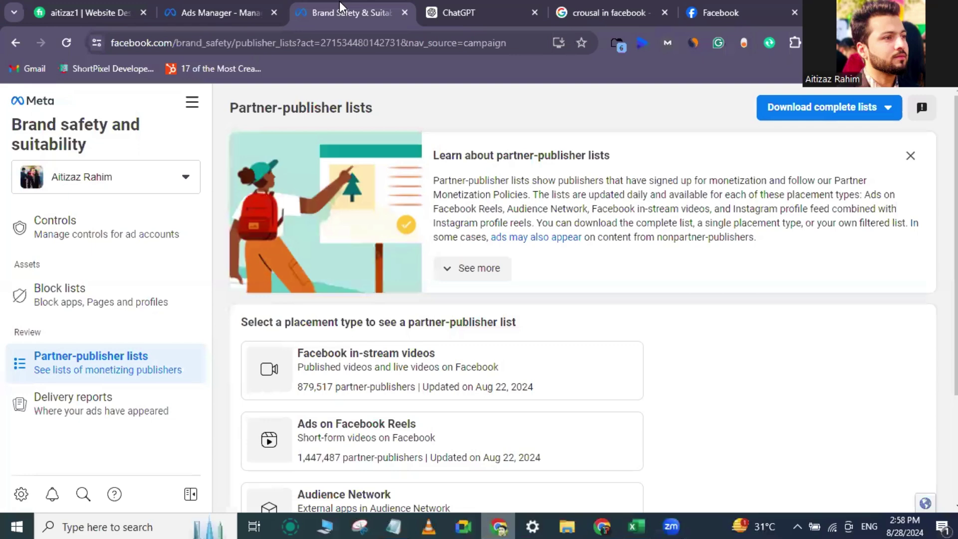
click(243, 7)
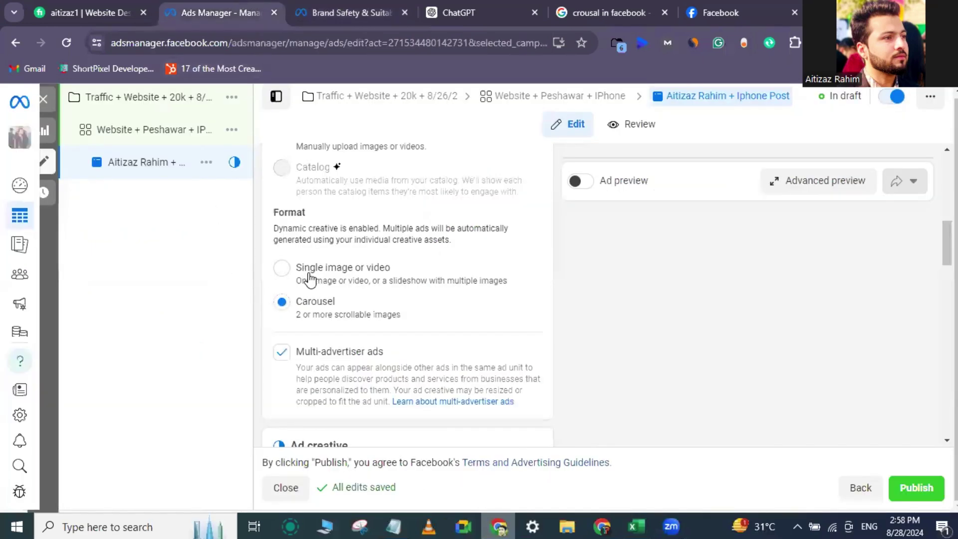
click(719, 13)
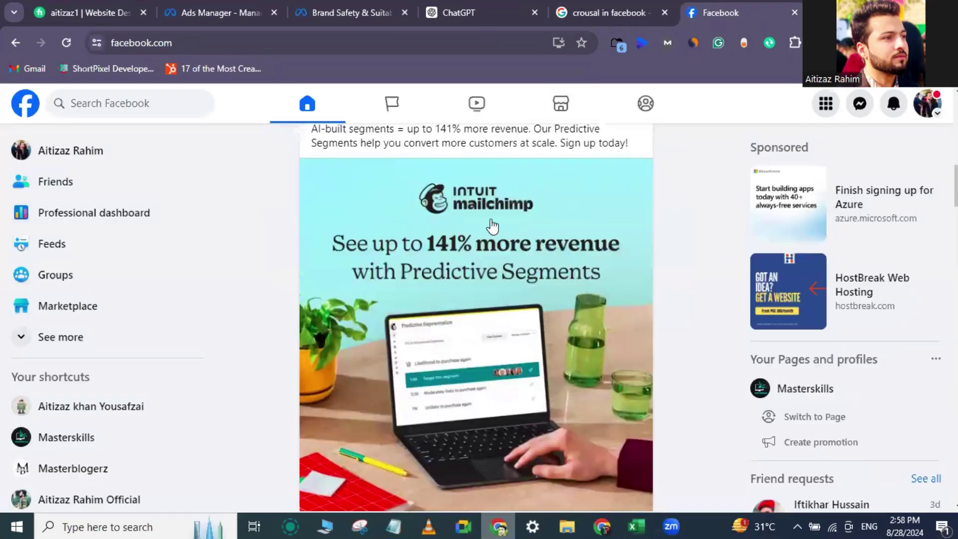
scroll(466, 261, down, 4)
scroll(467, 261, down, 20)
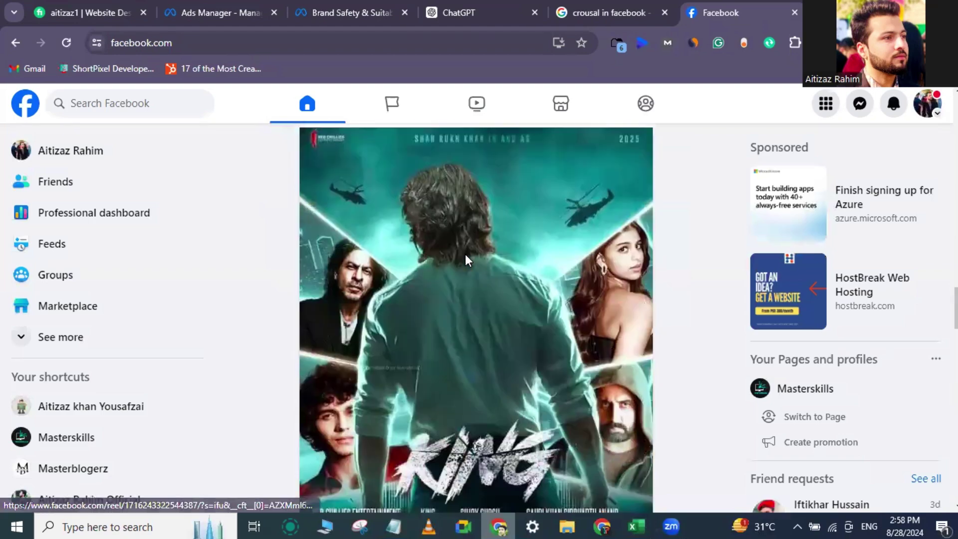
scroll(466, 260, down, 6)
scroll(466, 260, down, 12)
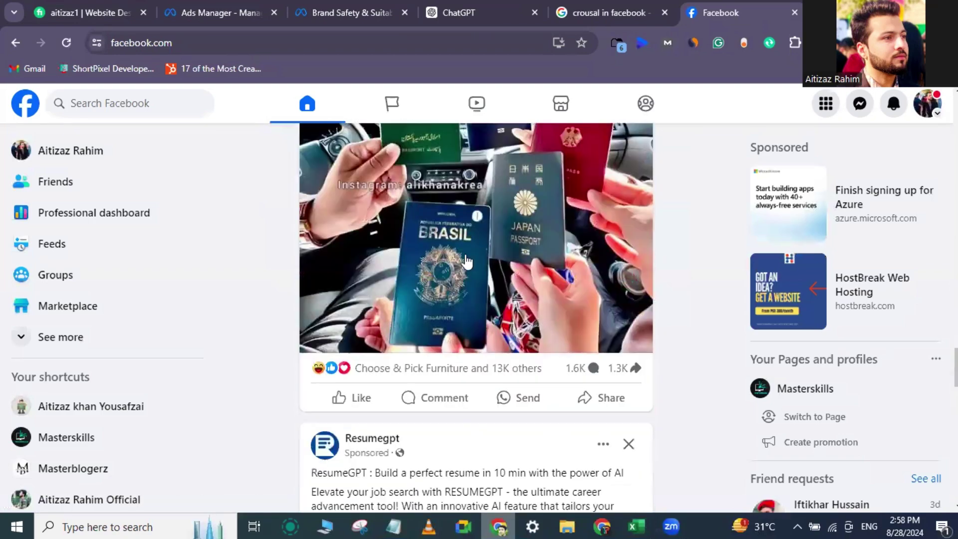
scroll(467, 260, up, 6)
scroll(466, 260, down, 18)
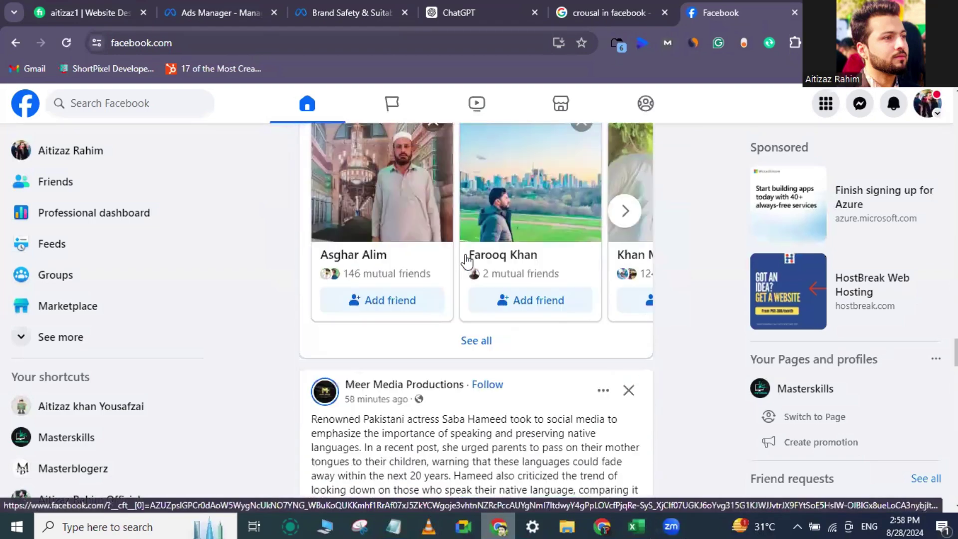
scroll(467, 259, down, 20)
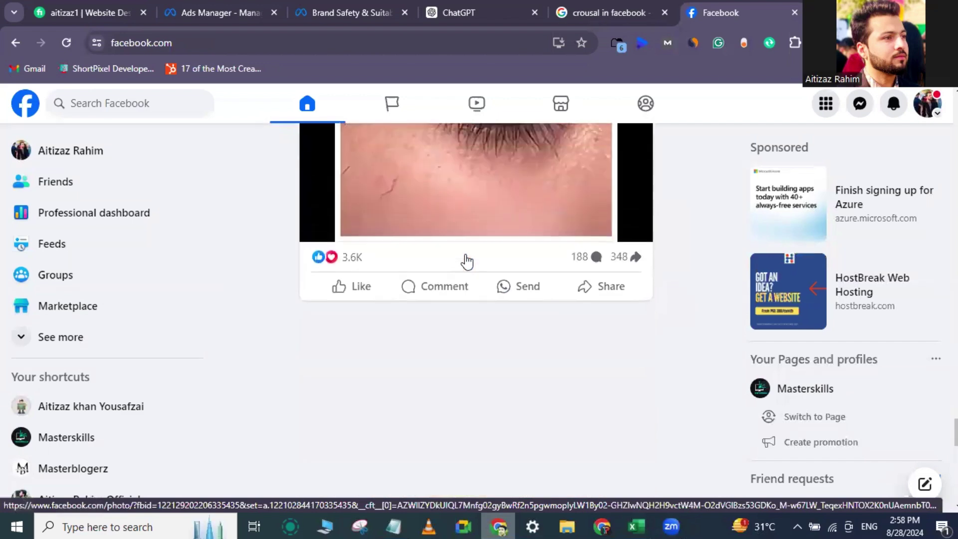
scroll(466, 255, down, 3)
scroll(466, 255, up, 4)
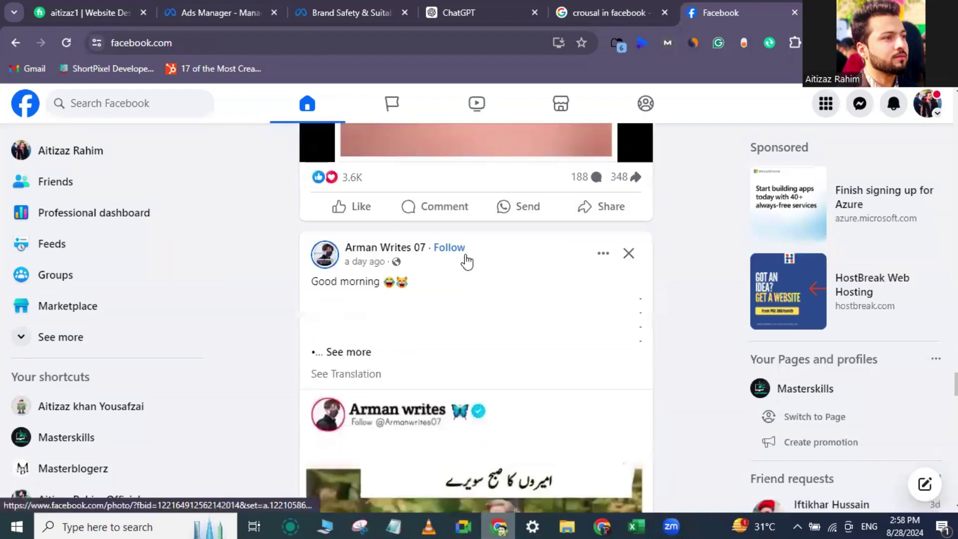
scroll(467, 261, down, 10)
scroll(467, 260, up, 3)
scroll(399, 330, down, 5)
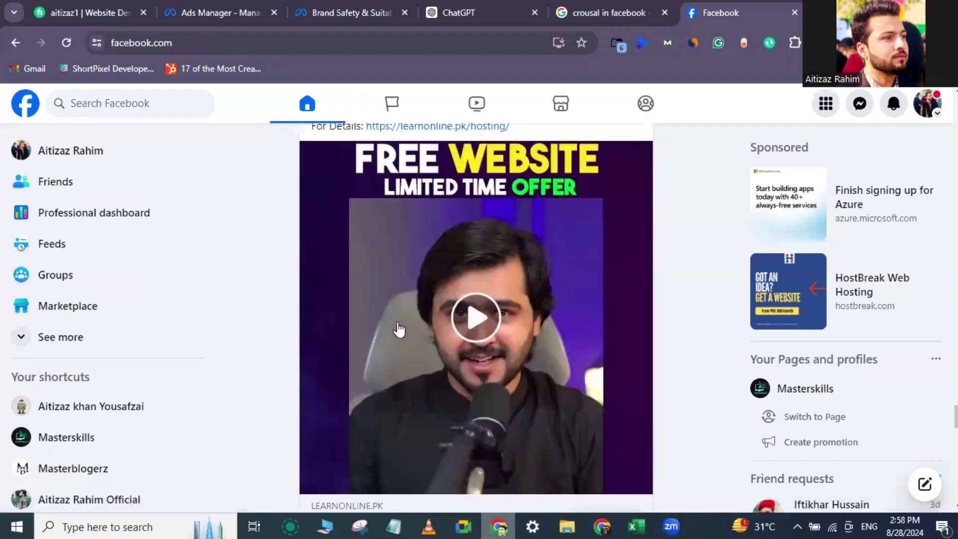
scroll(399, 330, up, 3)
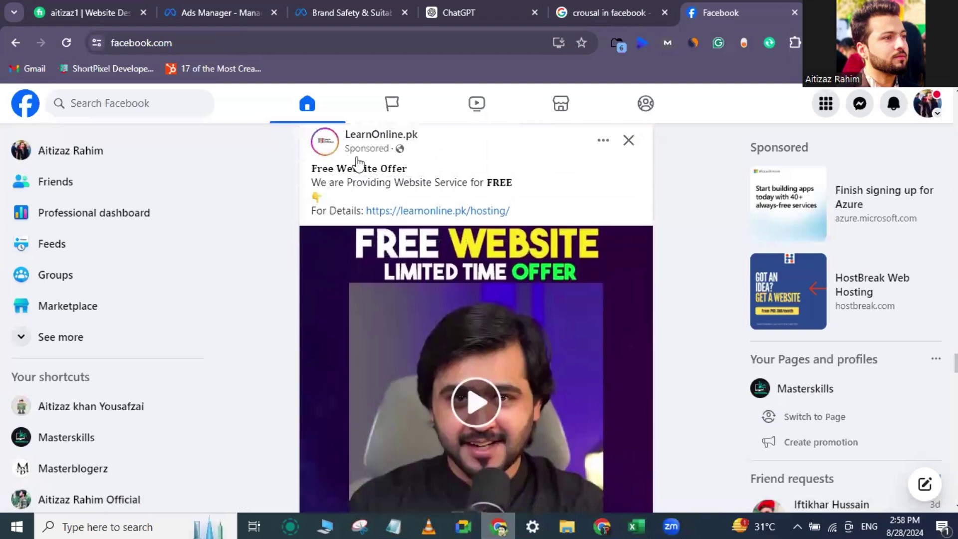
scroll(395, 328, down, 1)
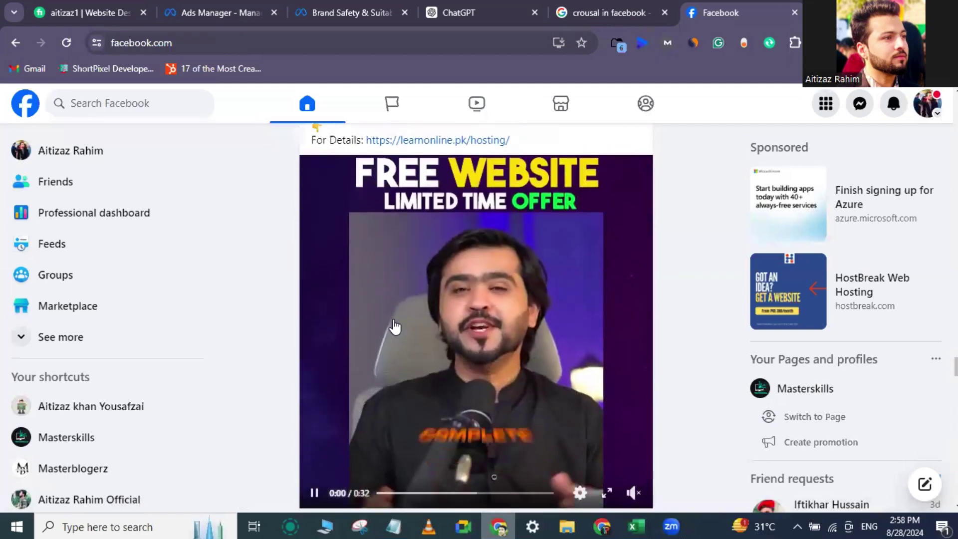
Review Brand Safety and the 'crousal in facebook' examples, then return to the Carousel ad editor
click(316, 8)
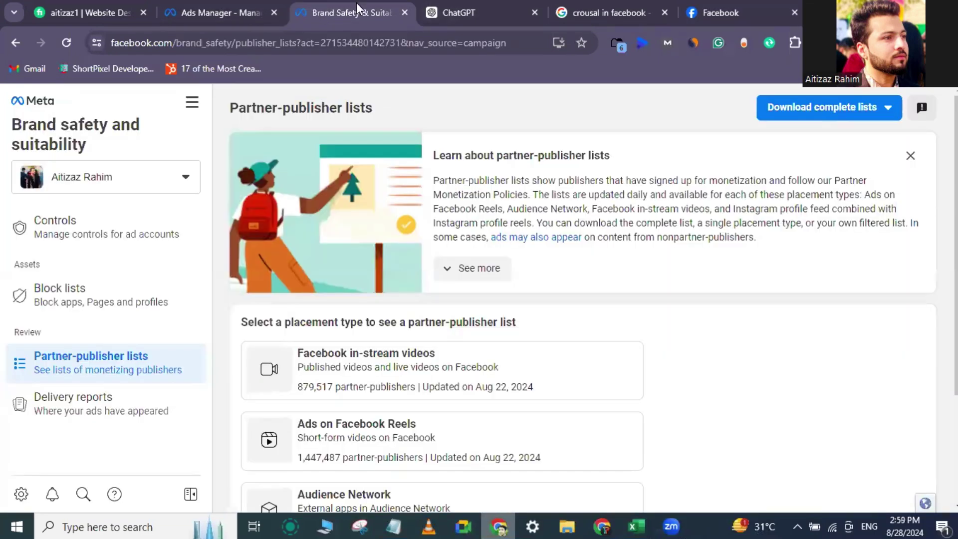
click(211, 4)
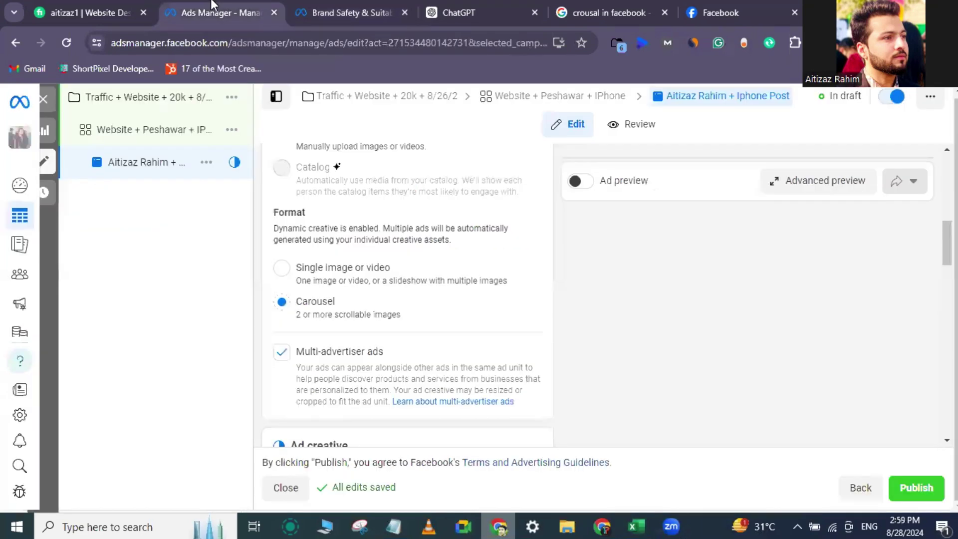
click(638, 7)
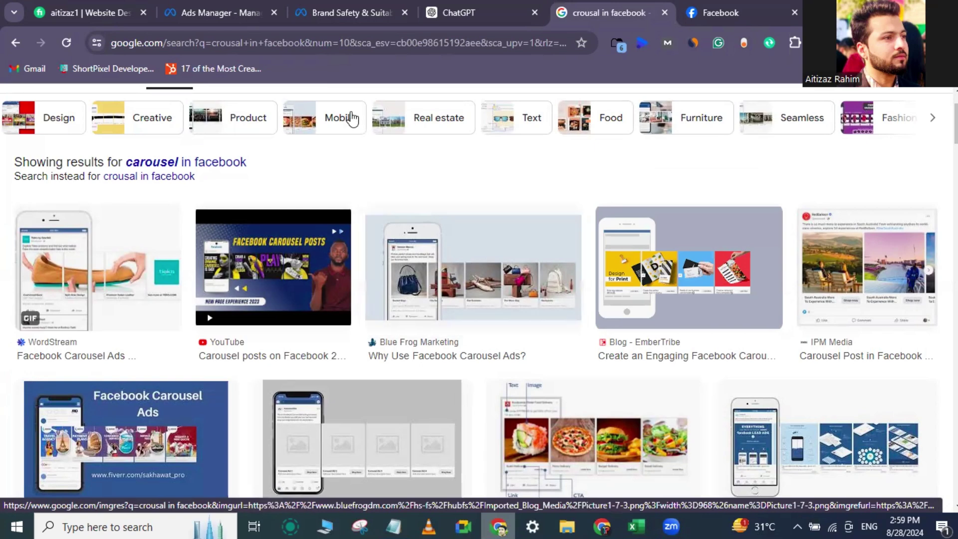
click(236, 3)
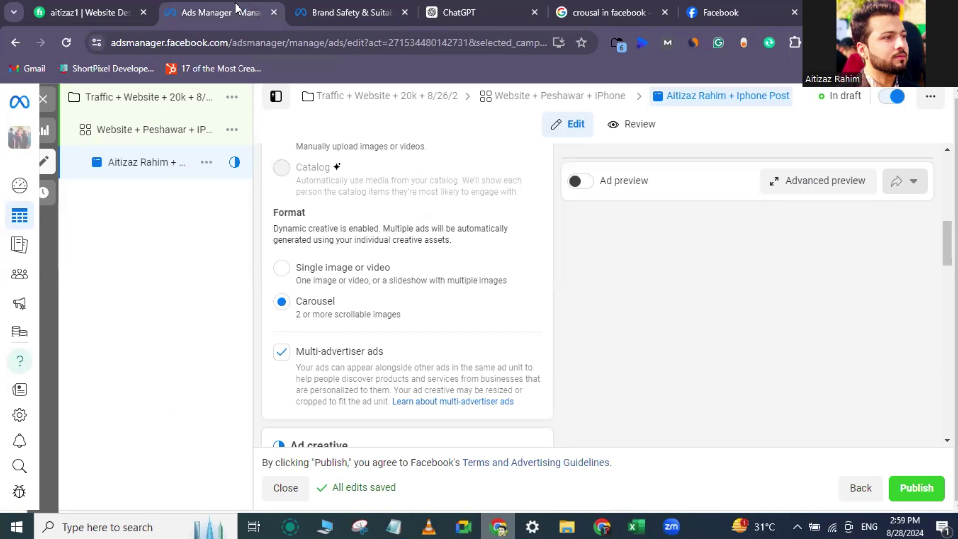
Switch the ad format back to Single image or video and review the Ad creative section
click(281, 268)
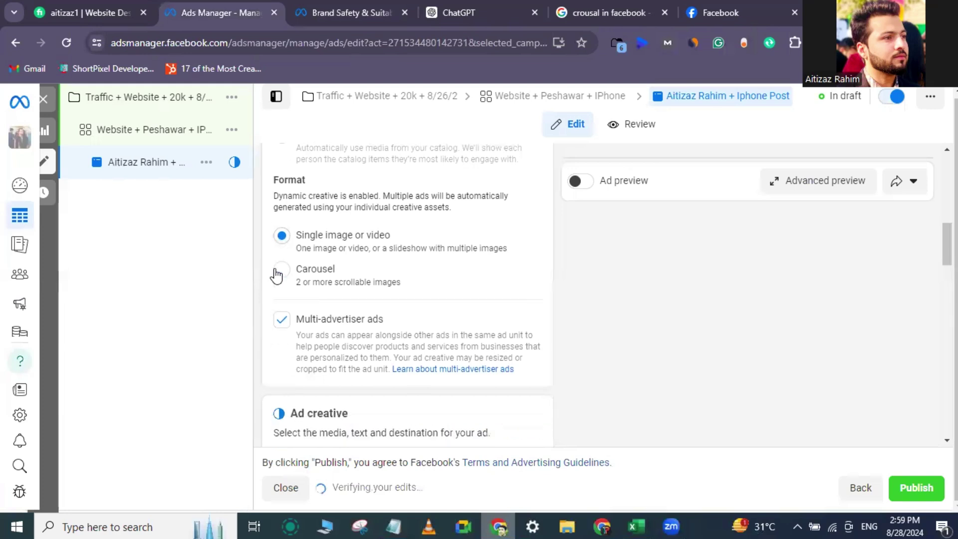
scroll(276, 275, down, 2)
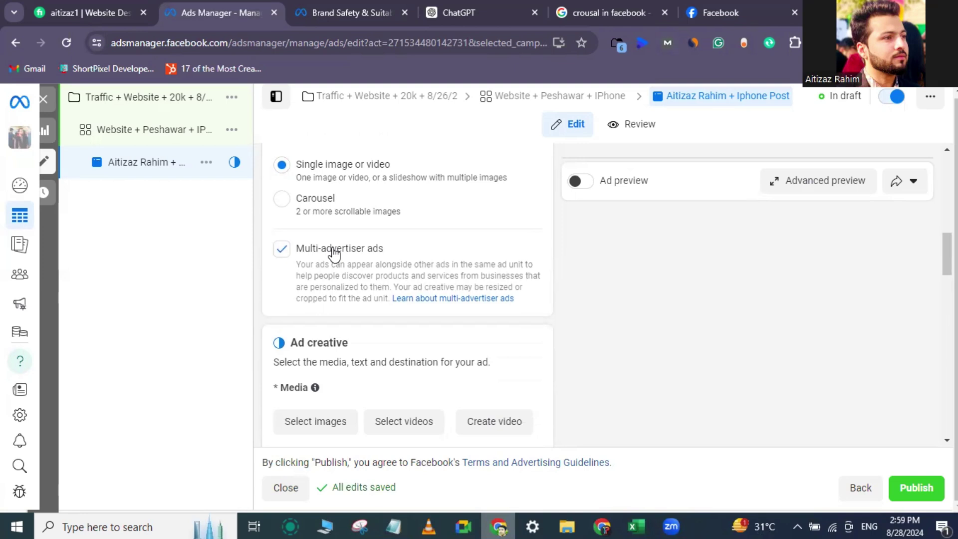
scroll(310, 272, down, 1)
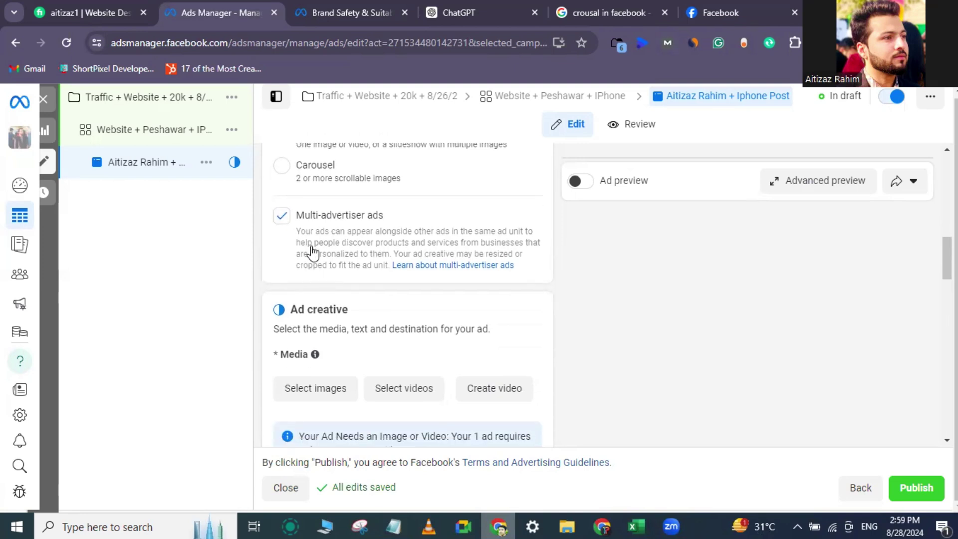
scroll(263, 254, down, 3)
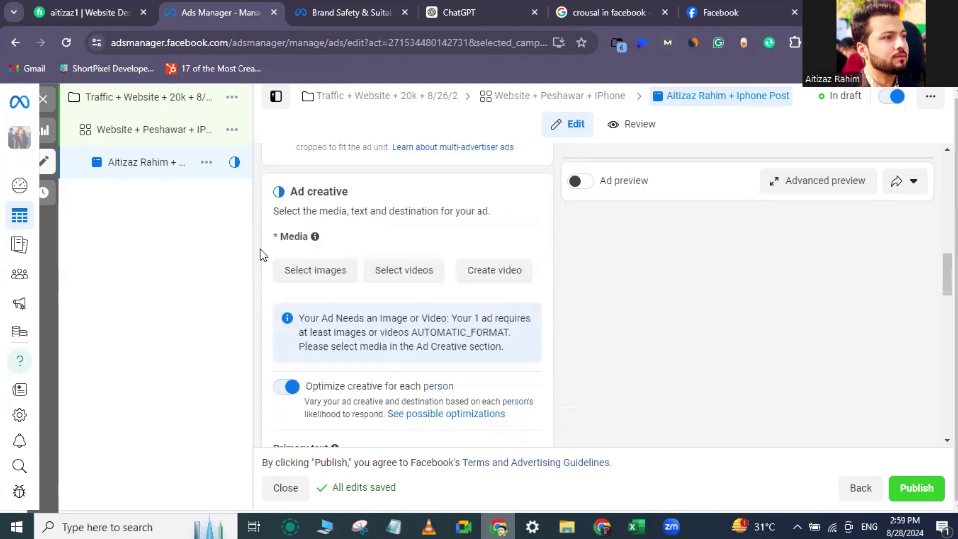
scroll(263, 255, up, 4)
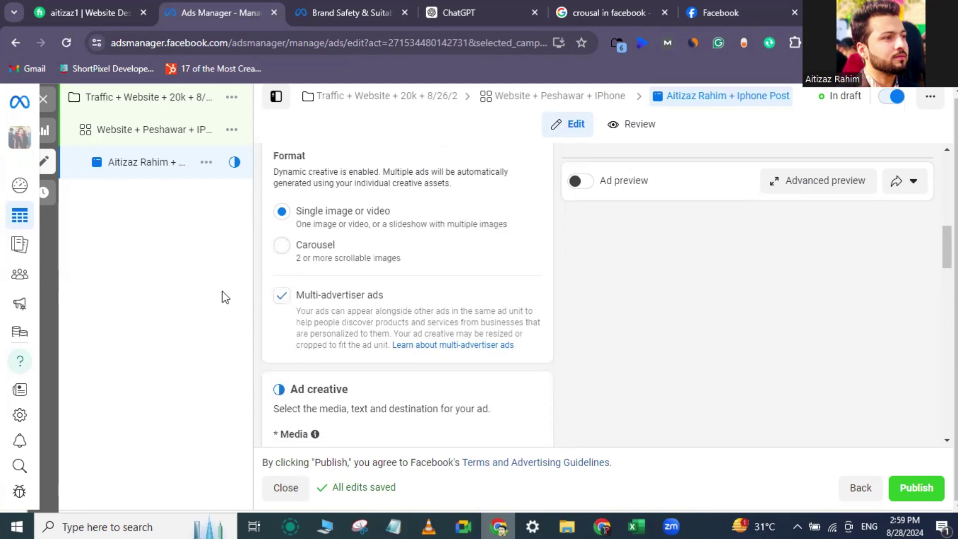
scroll(263, 301, down, 1)
scroll(262, 300, down, 3)
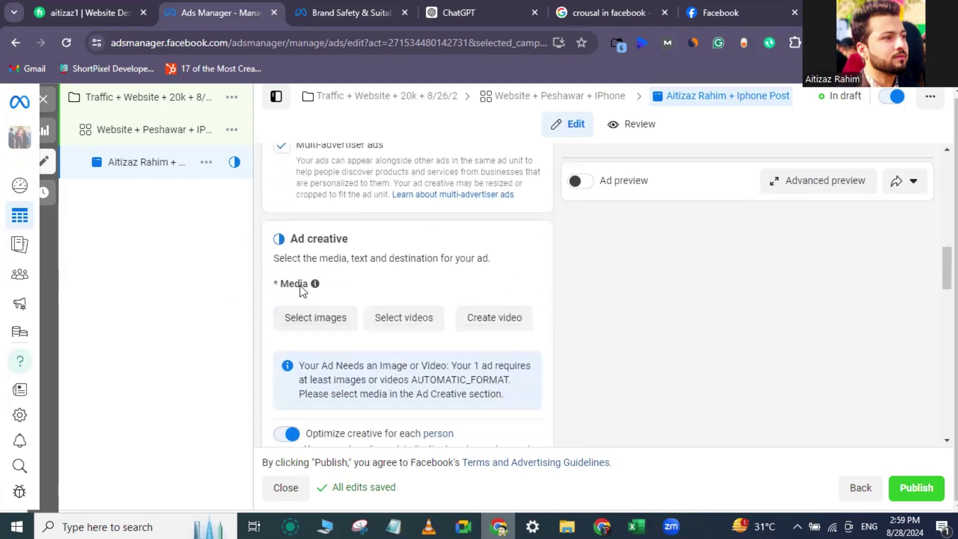
scroll(320, 327, up, 5)
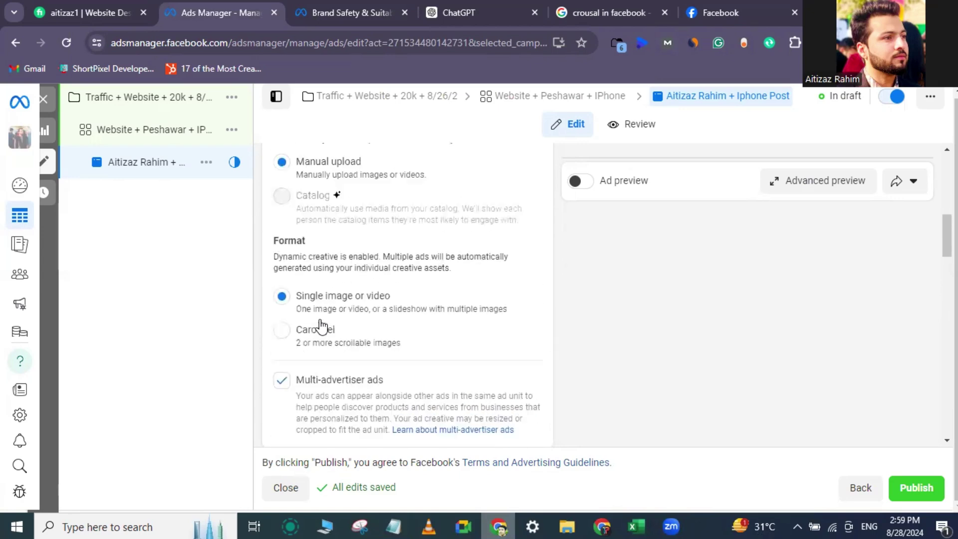
scroll(306, 348, down, 5)
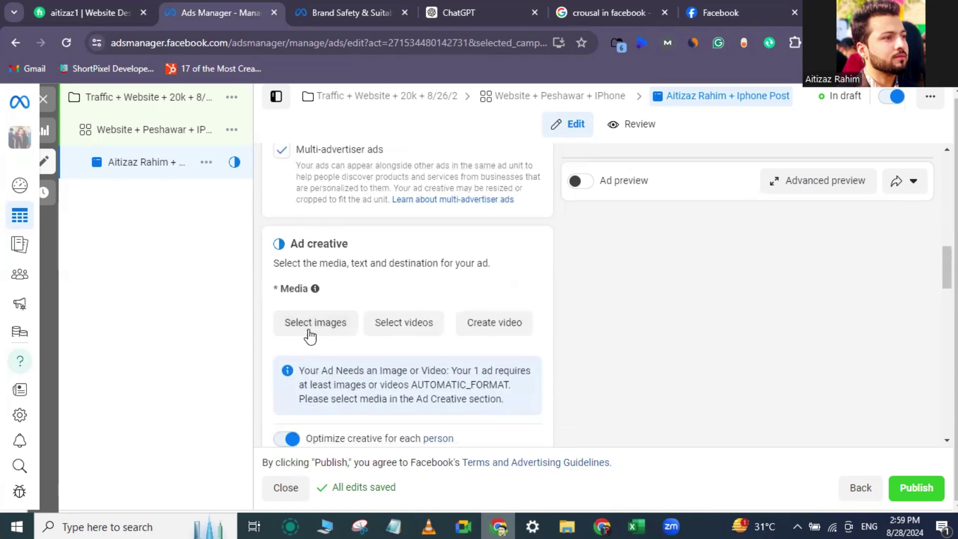
Upload the DALL·E old-man-with-lantern image from Downloads and add it as the ad's 1792 × 1024 media
click(321, 328)
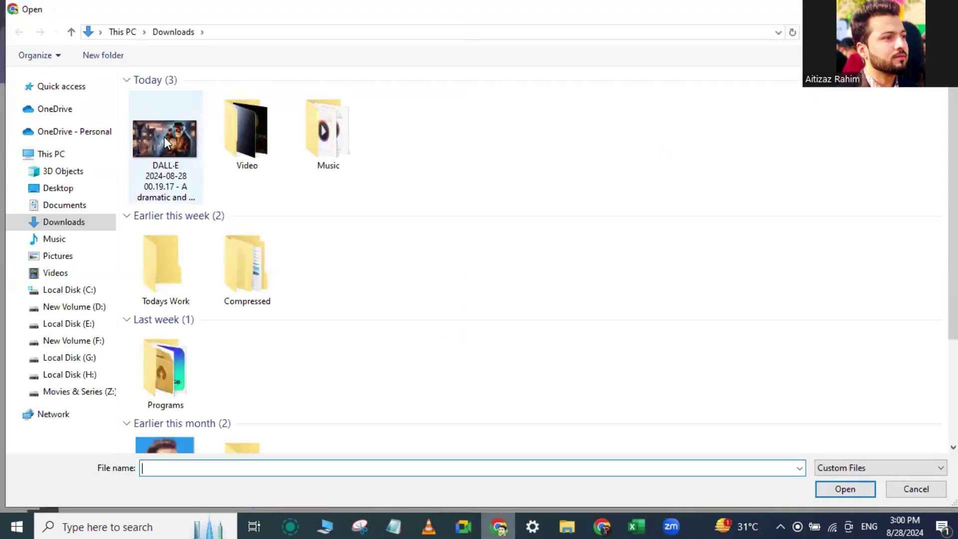
double_click(167, 137)
double_click(175, 160)
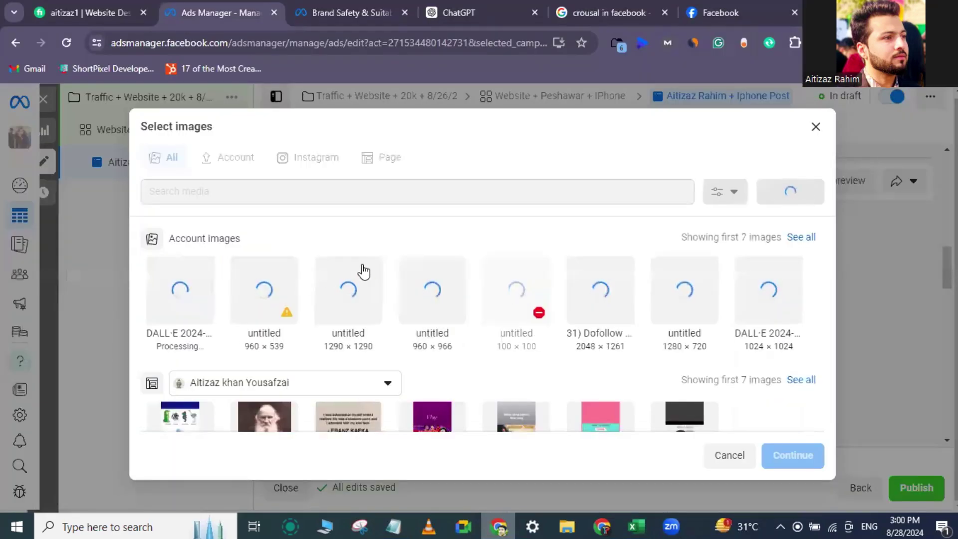
scroll(353, 306, down, 1)
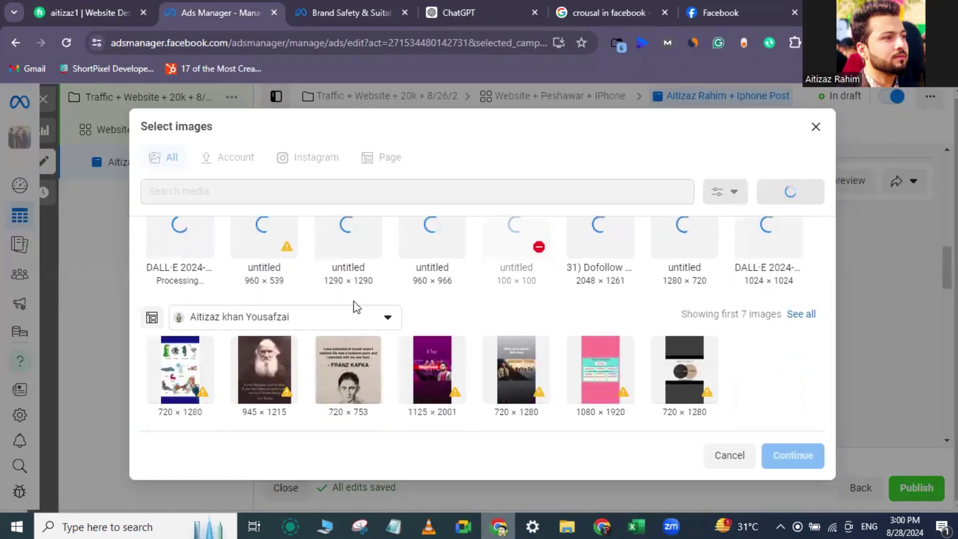
scroll(353, 306, up, 1)
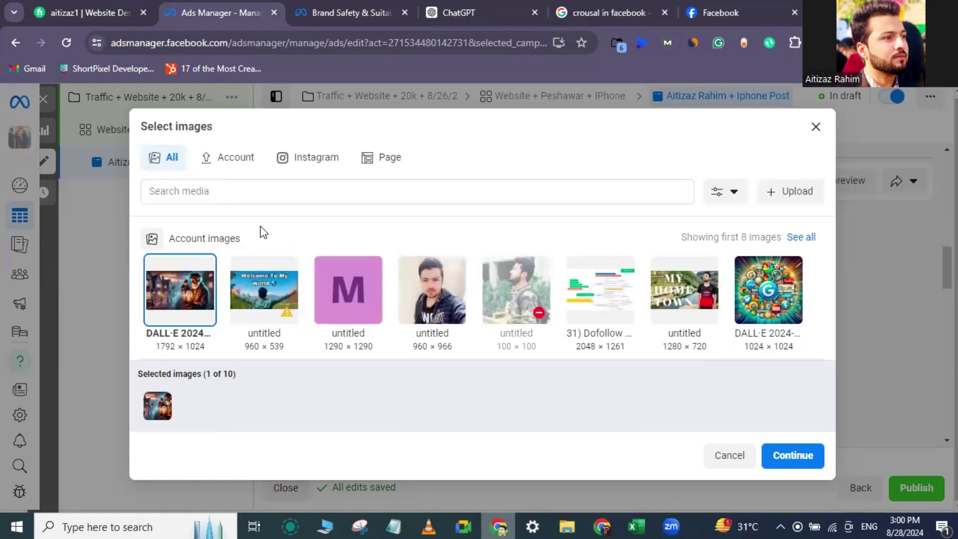
mouse_move(172, 290)
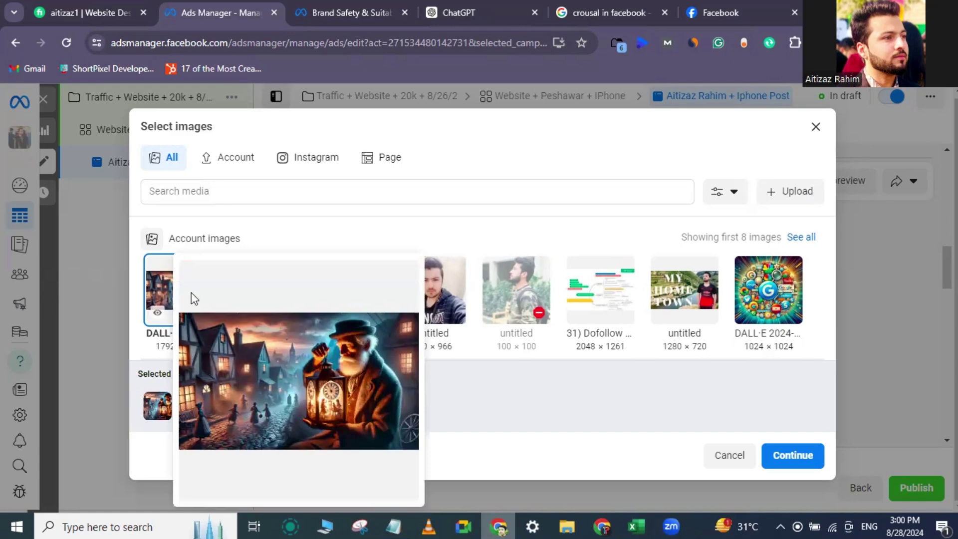
click(769, 454)
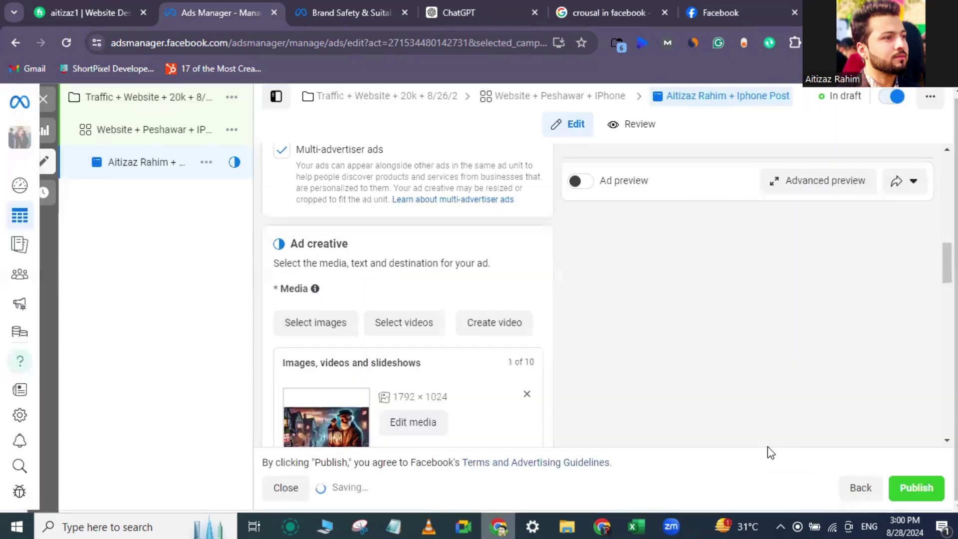
scroll(549, 329, down, 2)
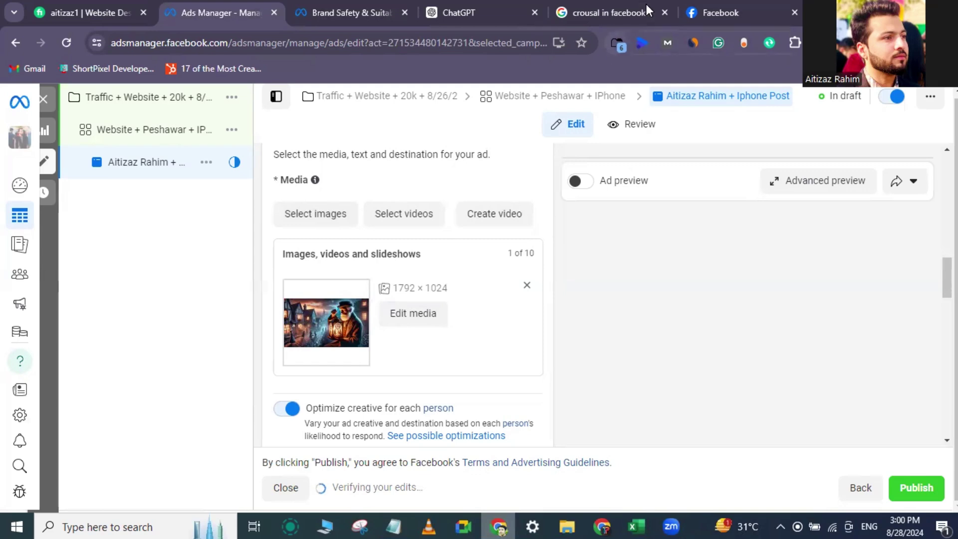
Look up 'fb ad picture size' (at least 1080 × 1080 px), then bring up the Brand Safety publisher lists
click(624, 11)
scroll(624, 157, up, 2)
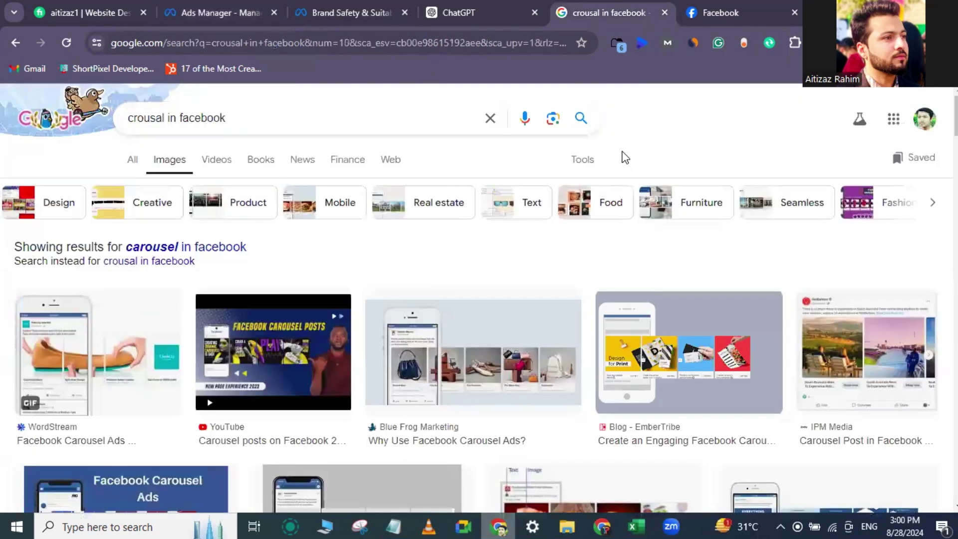
click(134, 161)
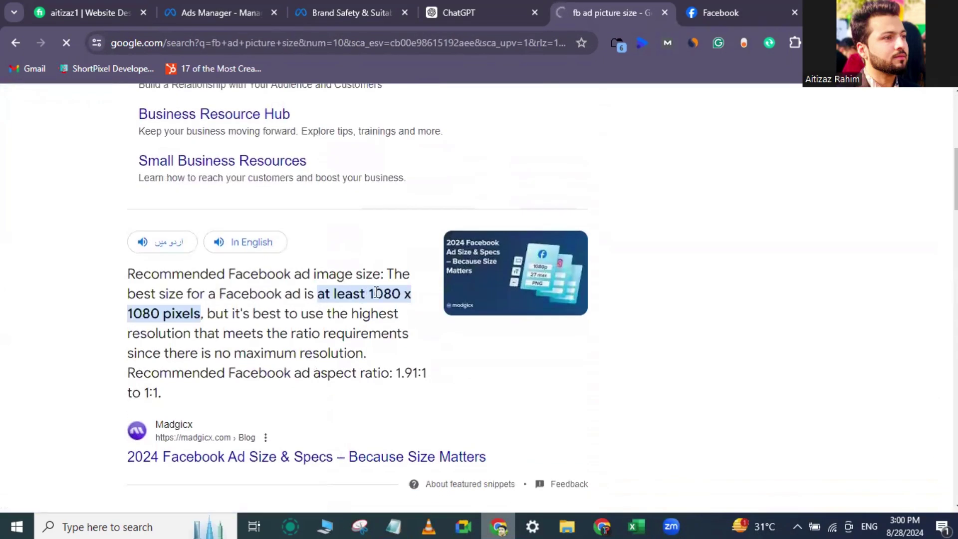
click(356, 4)
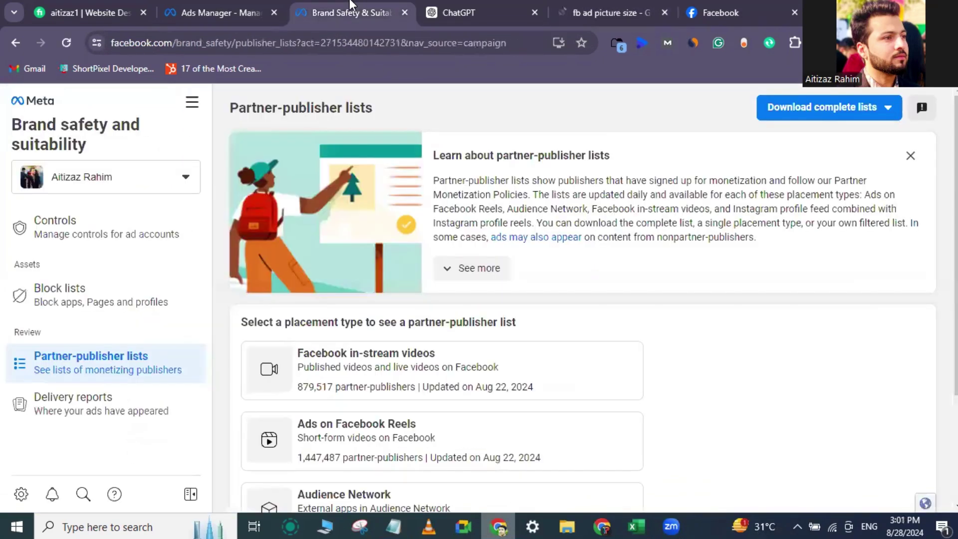
Turn on ad preview for the DALL·E image, change its layout, and show All 5 placements
click(220, 13)
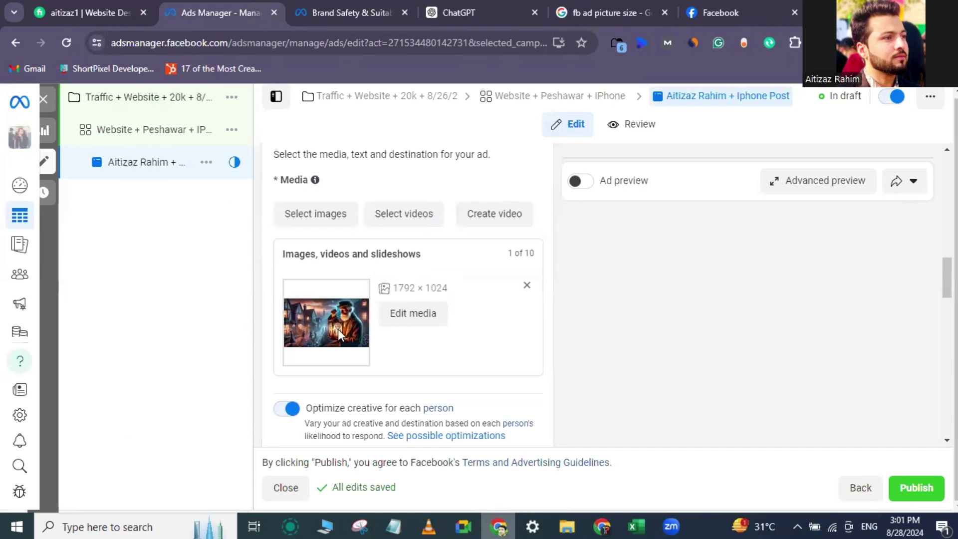
scroll(460, 302, up, 1)
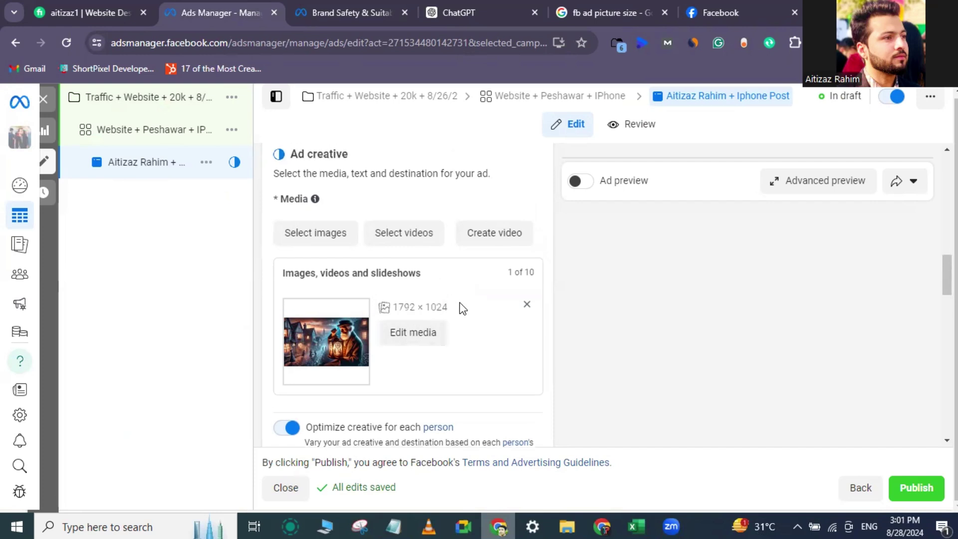
right_click(459, 302)
click(702, 238)
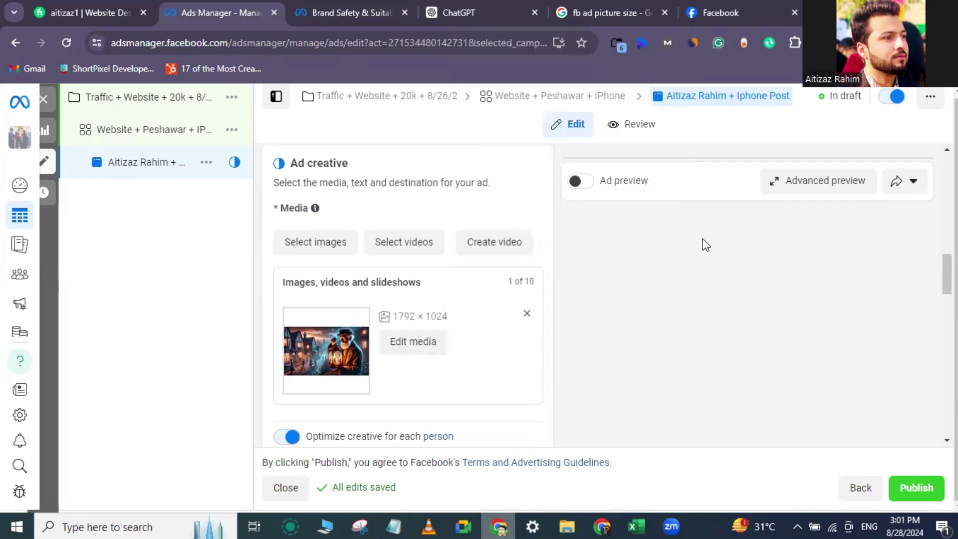
click(587, 184)
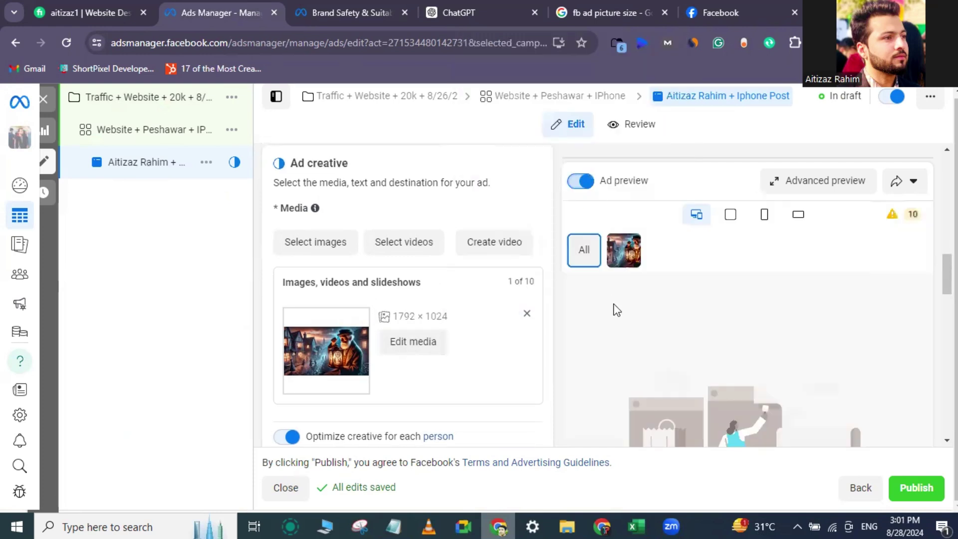
click(631, 263)
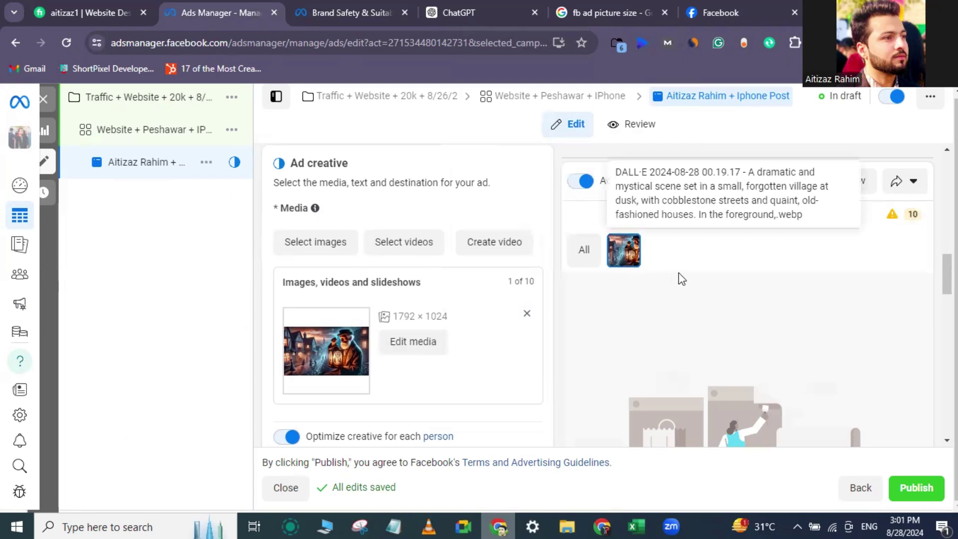
click(730, 218)
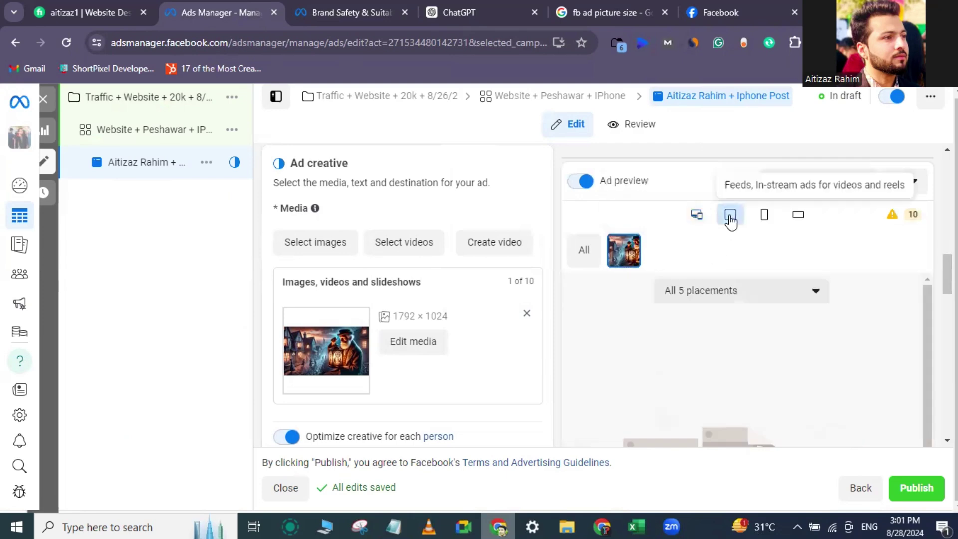
click(725, 295)
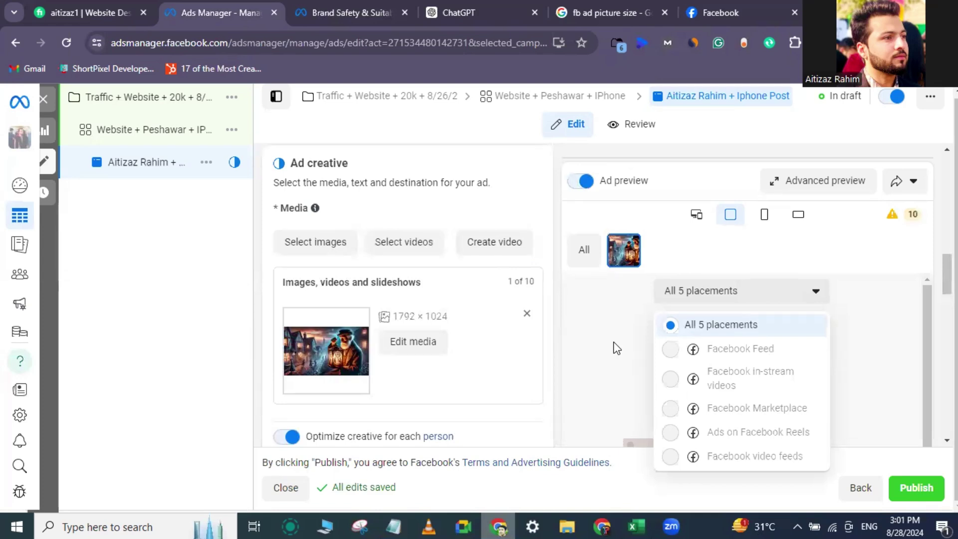
click(721, 13)
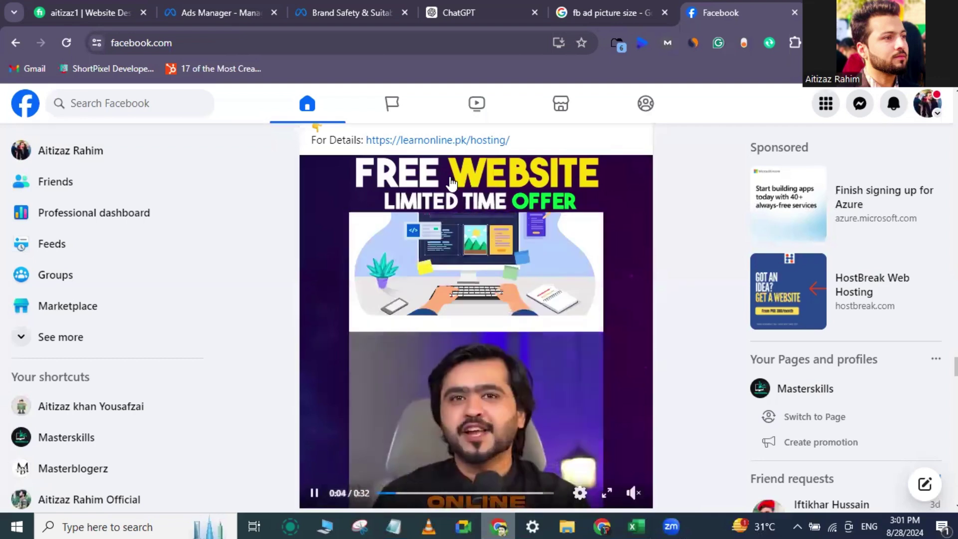
Return from the Facebook feed to the ad editor previewing the DALL·E image
click(350, 6)
click(252, 6)
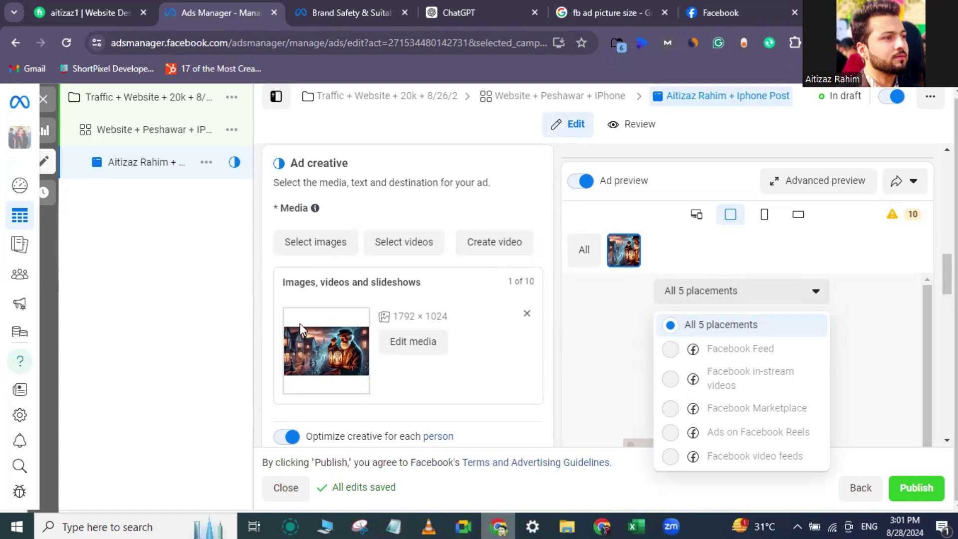
scroll(285, 312, down, 1)
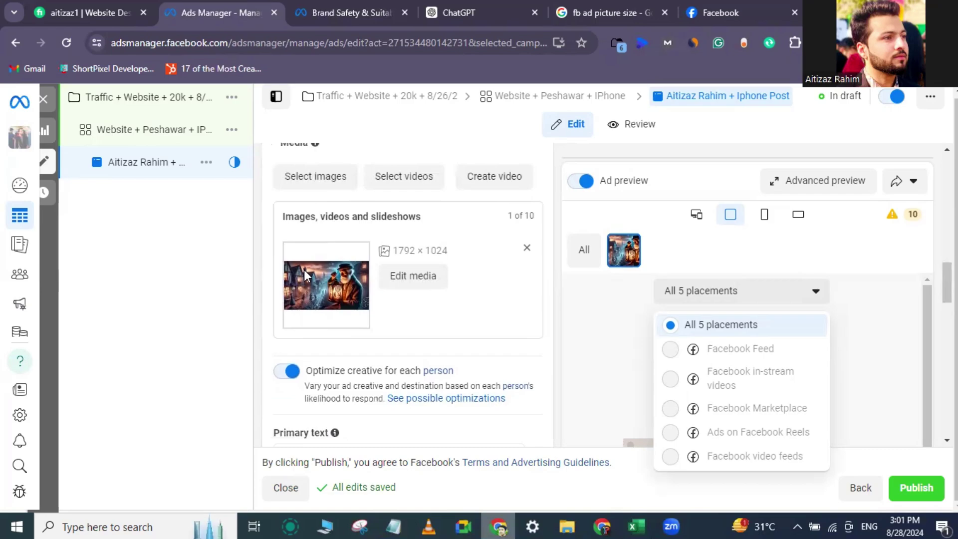
scroll(324, 338, down, 2)
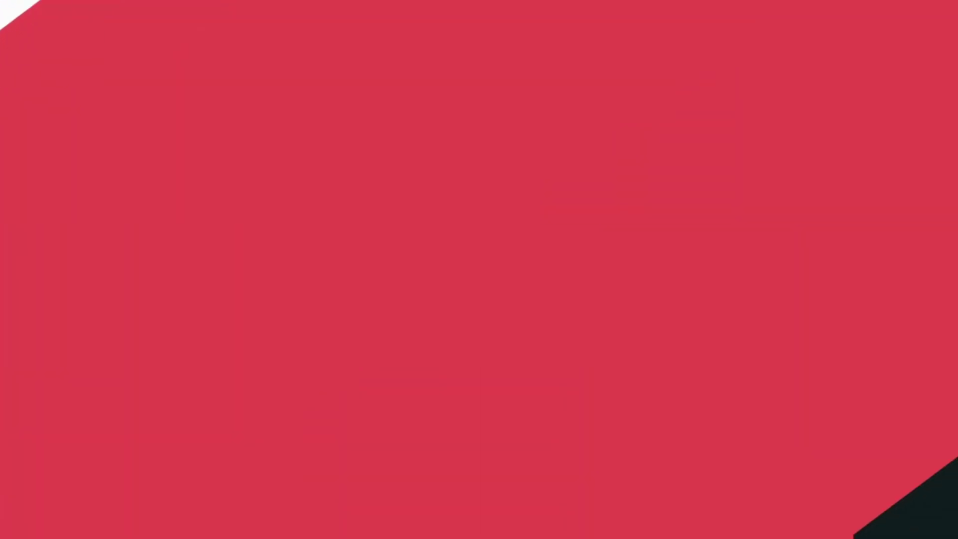